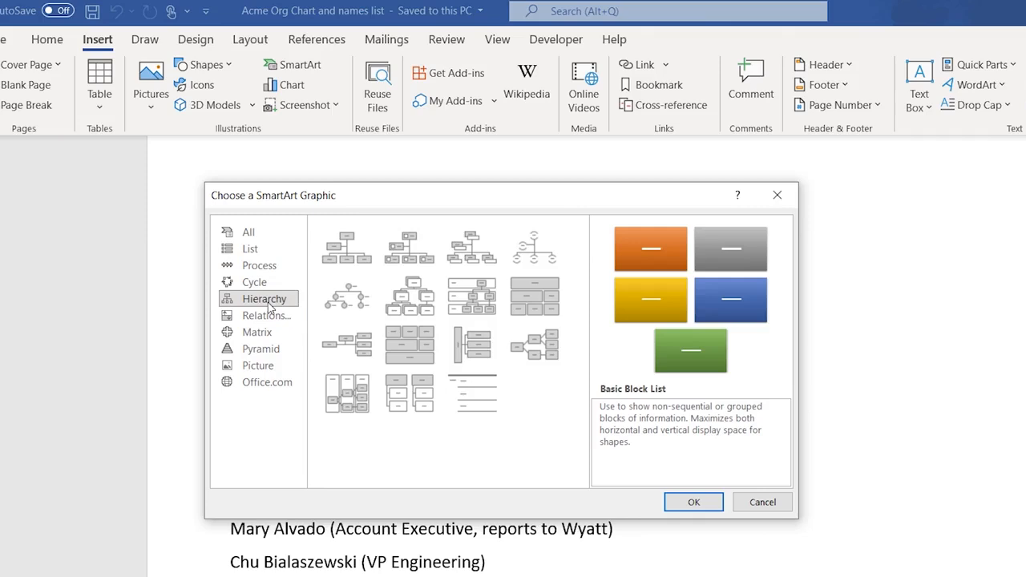
Look through the Relationship, Matrix, Pyramid, Picture and Office.com categories of SmartArt graphics.
left_click(269, 318)
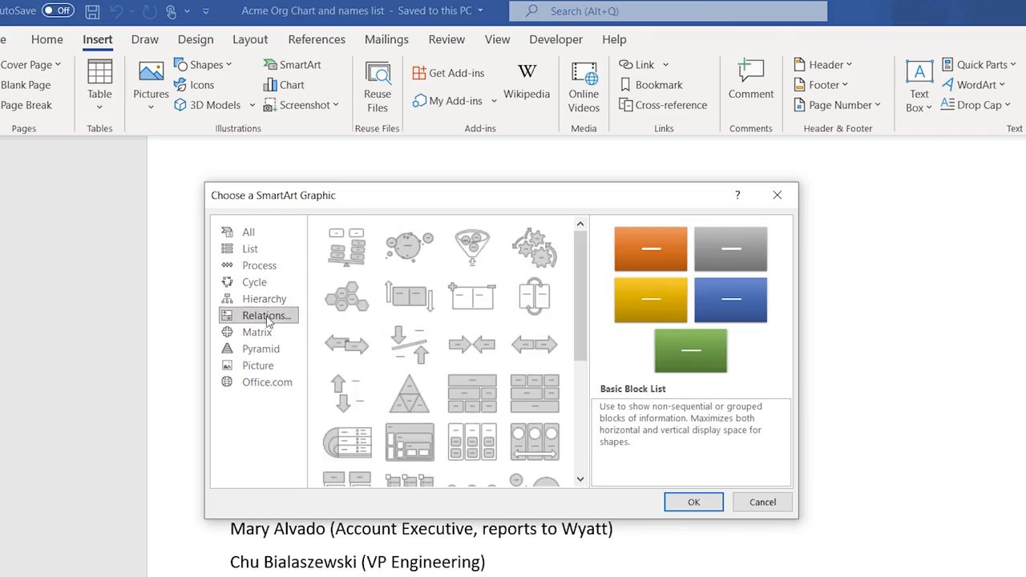
left_click(257, 335)
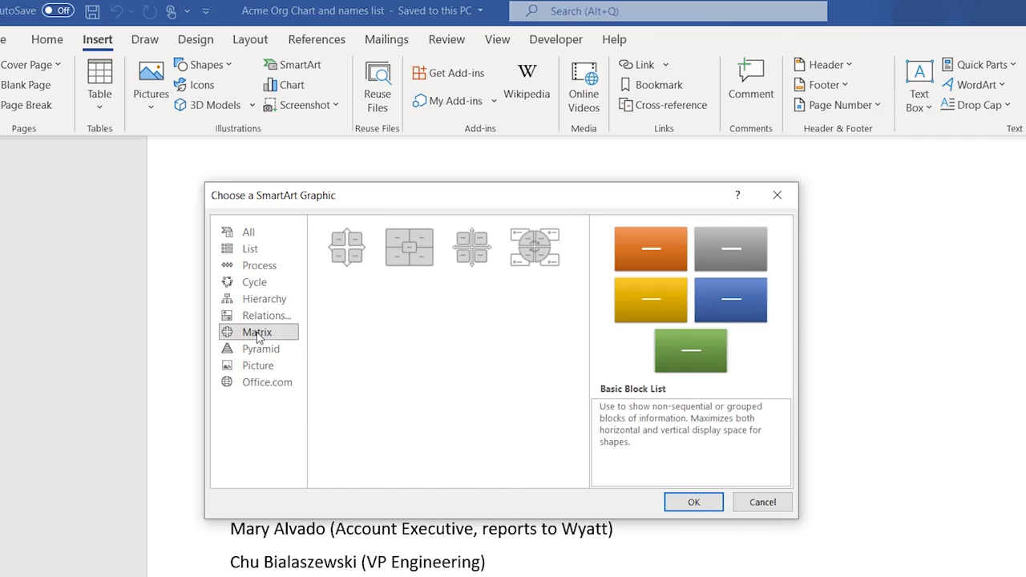
left_click(261, 352)
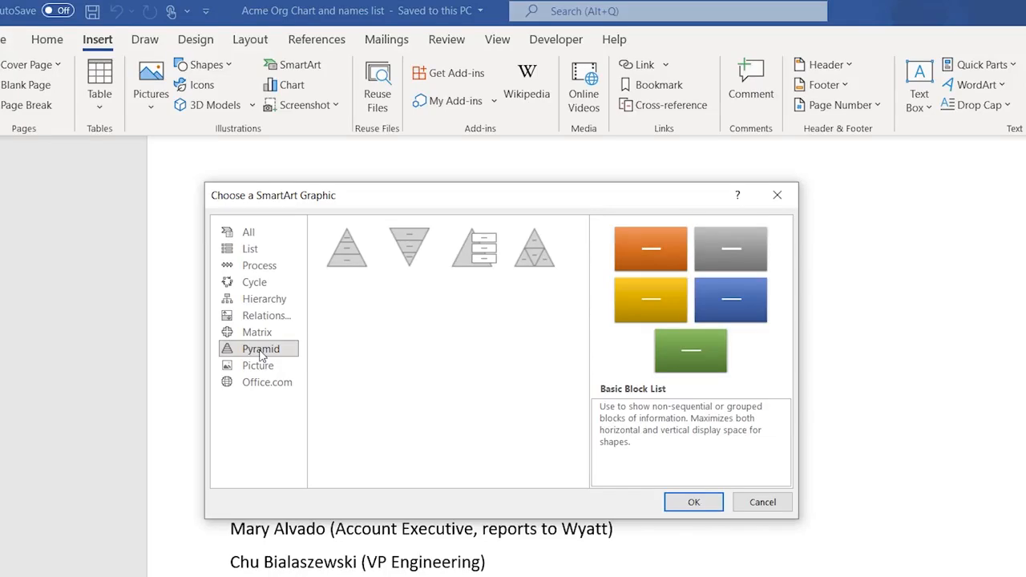
left_click(261, 368)
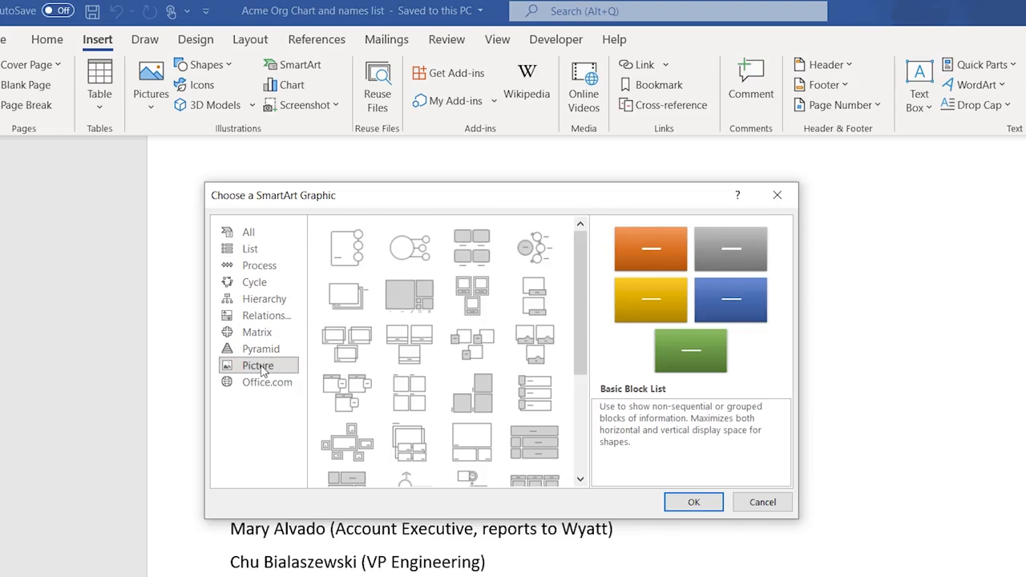
left_click(270, 385)
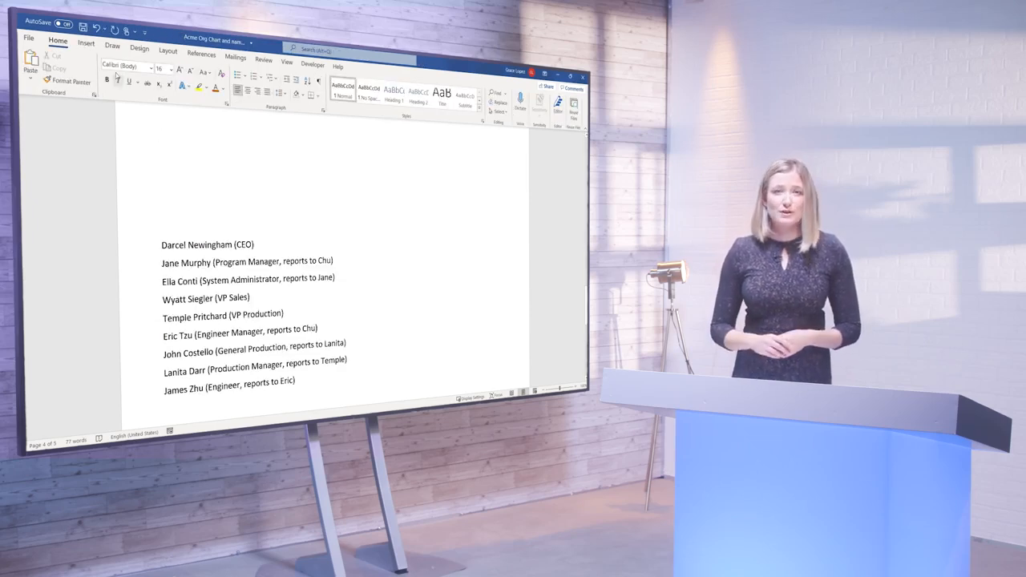
Insert a Name and Title Organization Chart SmartArt graphic from the Hierarchy category above the names list.
left_click(85, 43)
left_click(189, 66)
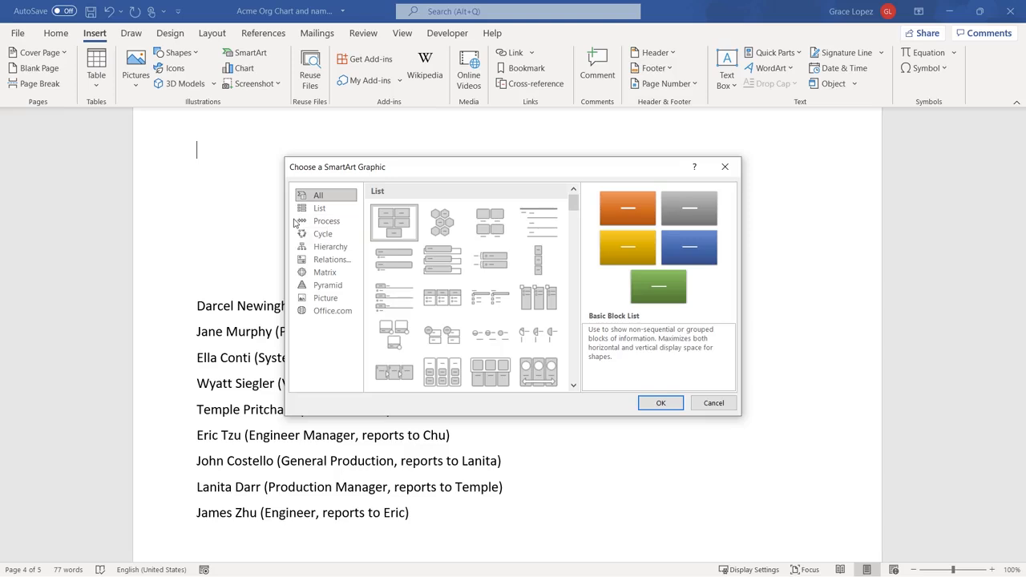
left_click(326, 248)
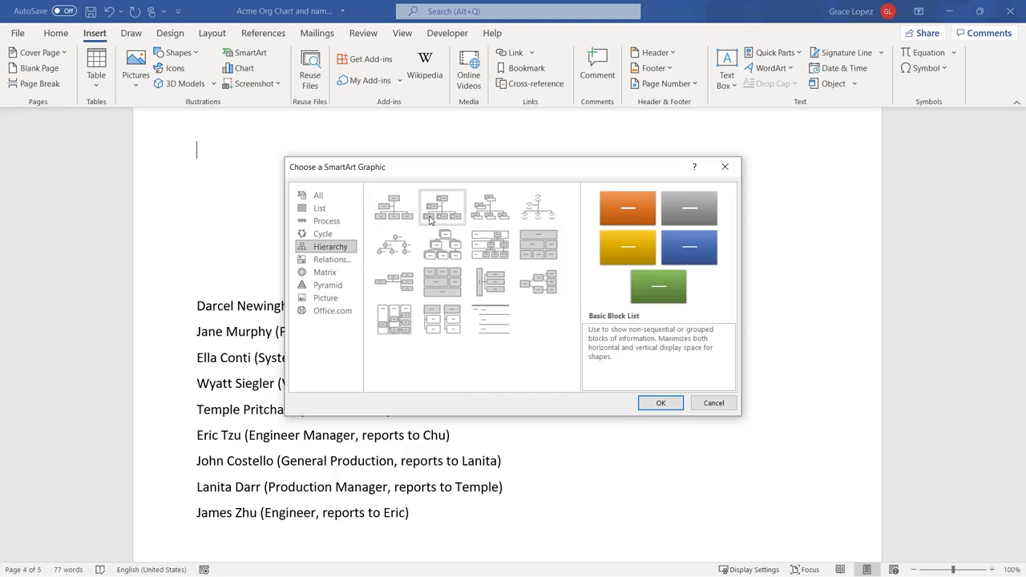
left_click(487, 215)
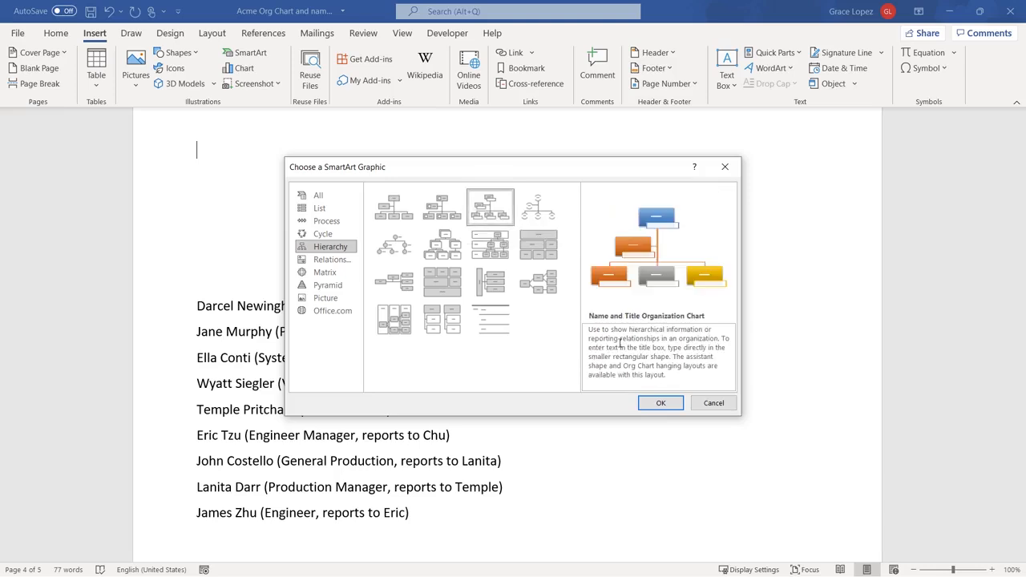
left_click(659, 402)
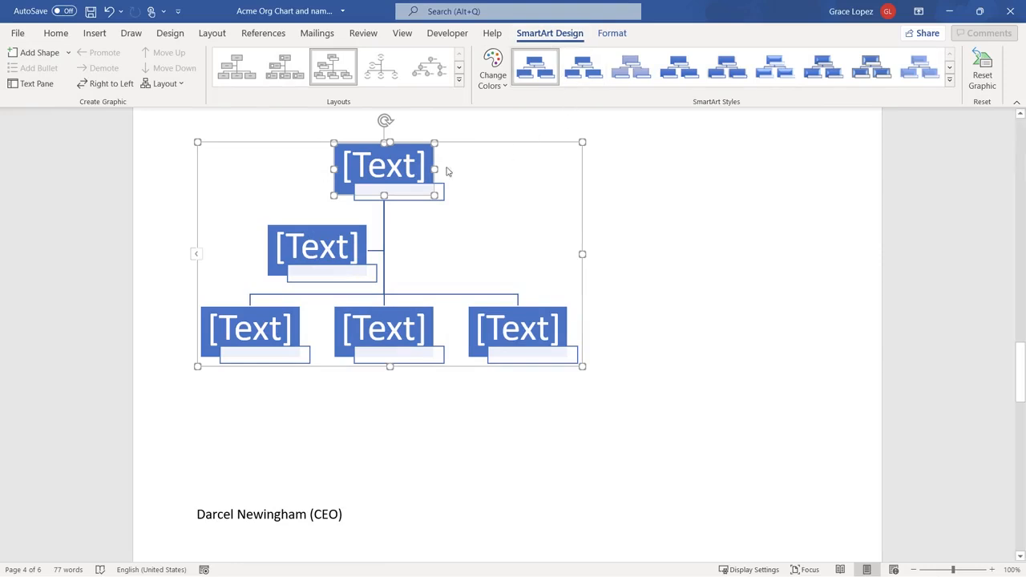
Enter the chief executive's full name in the org chart's topmost box and CEO in its title box.
left_click(417, 170)
type("Darcel")
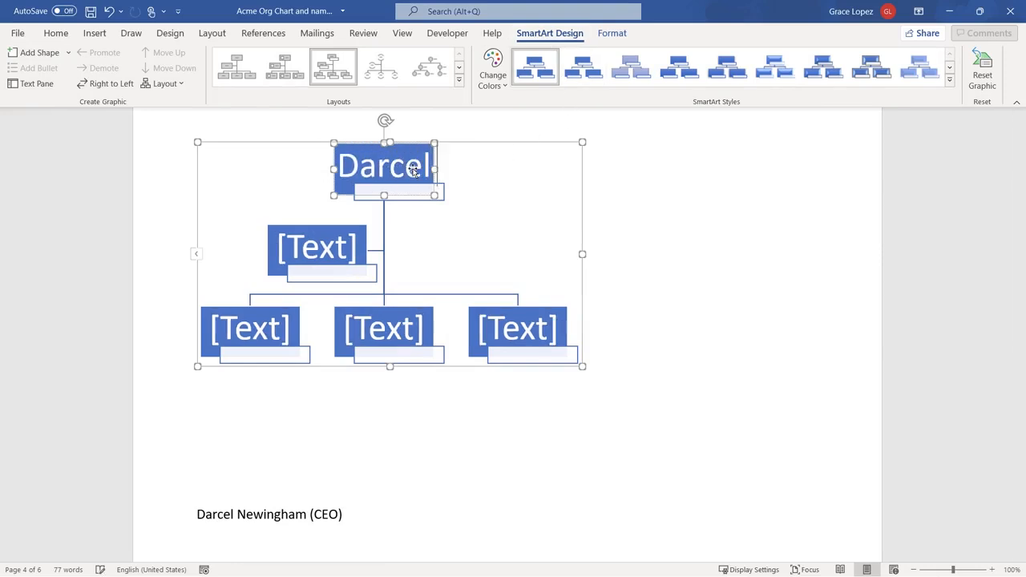
type(" Newi")
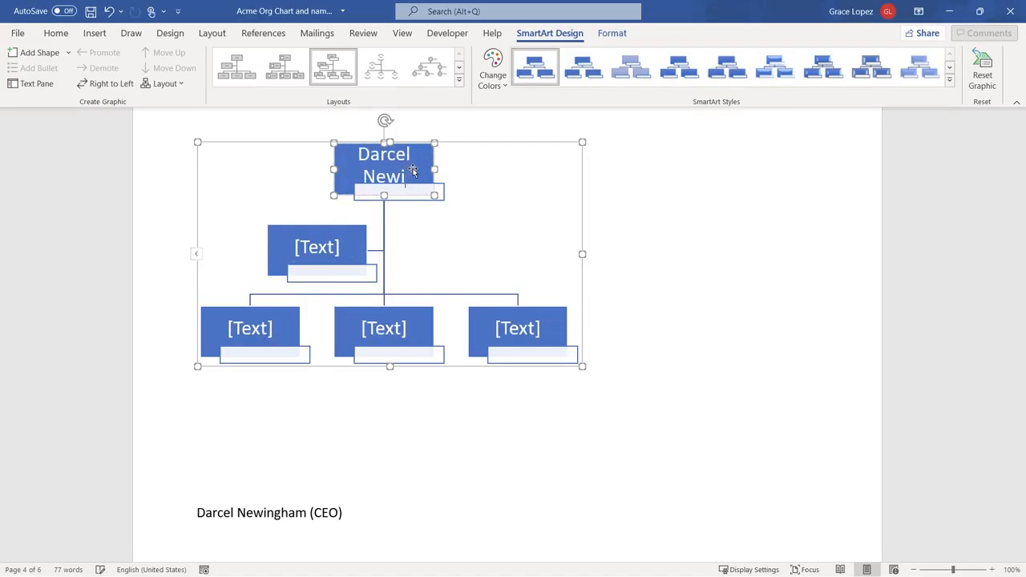
type("ngham")
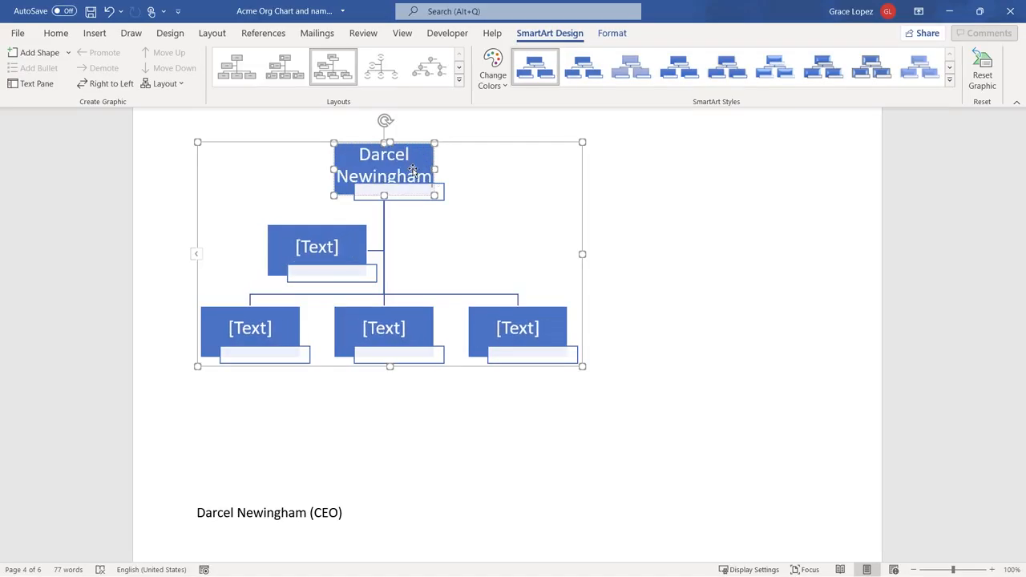
left_click(407, 192)
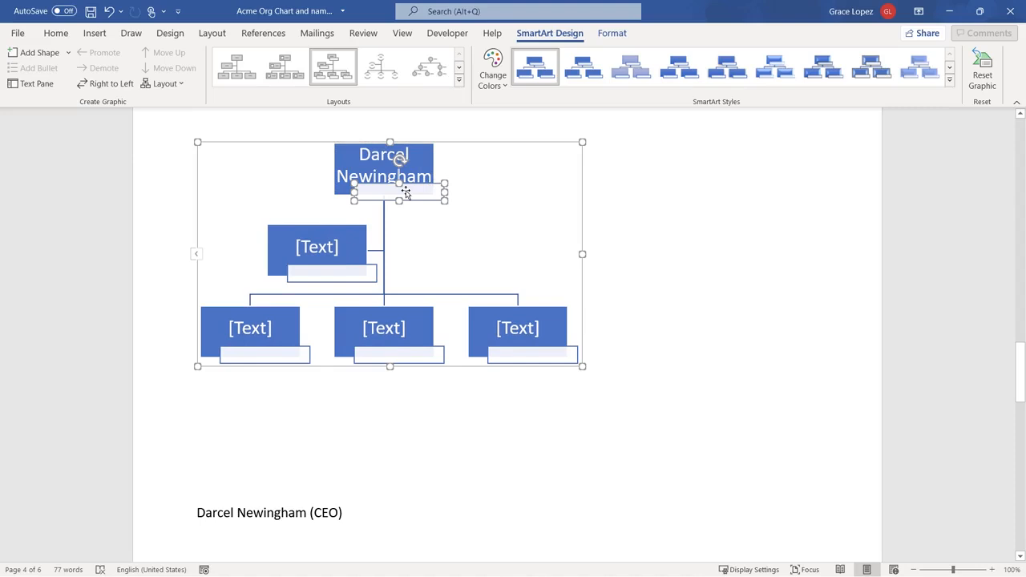
type("CEO")
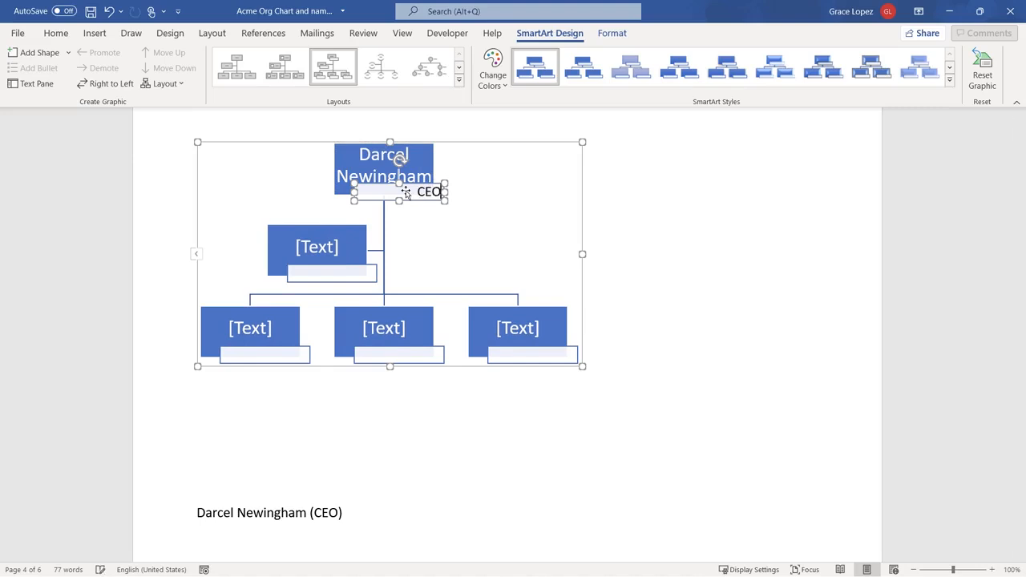
Fill in the assistant box below the CEO with the employee's full name and the title VP Sales.
left_click(338, 250)
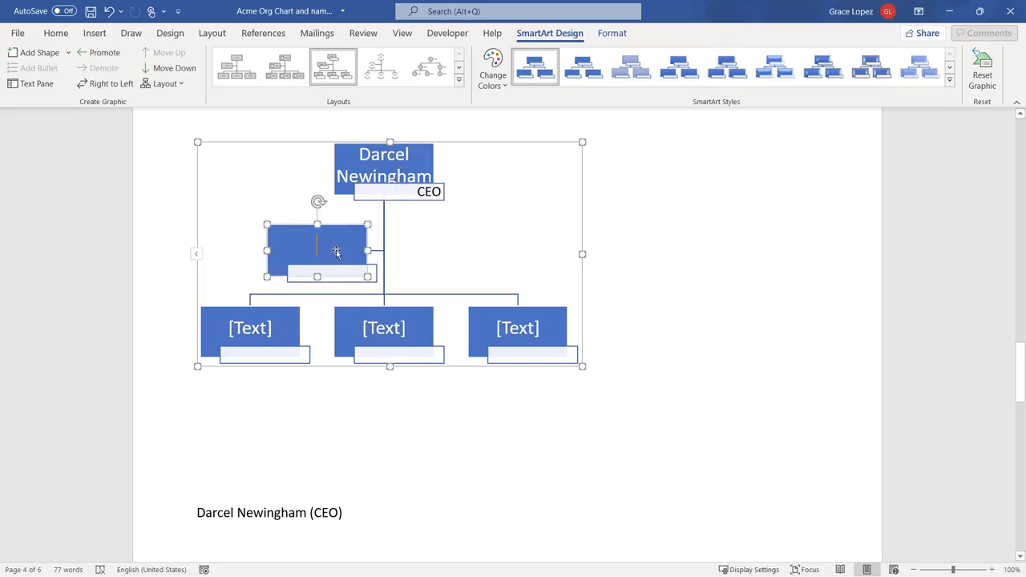
type("Temple Pr")
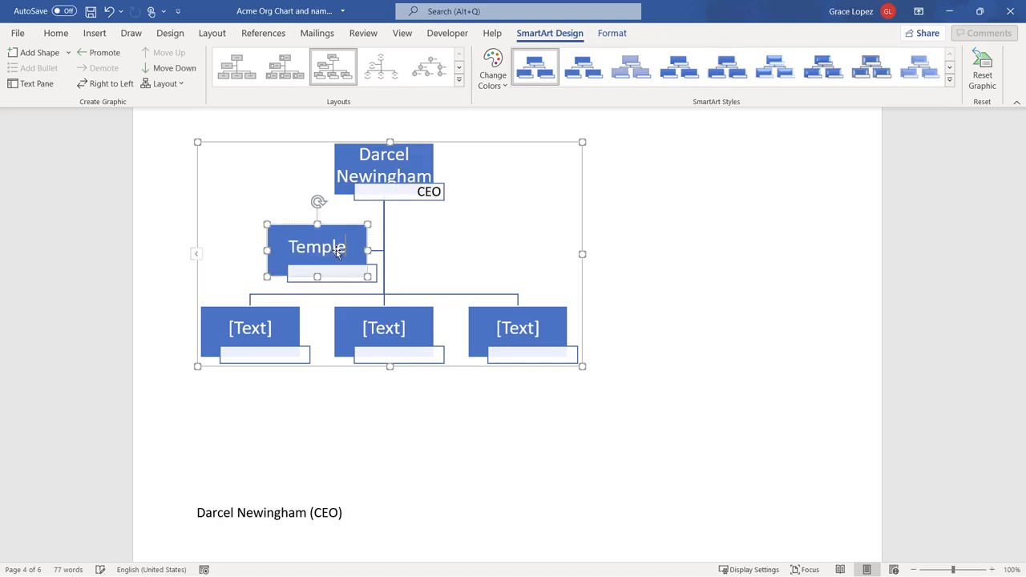
type("itchard")
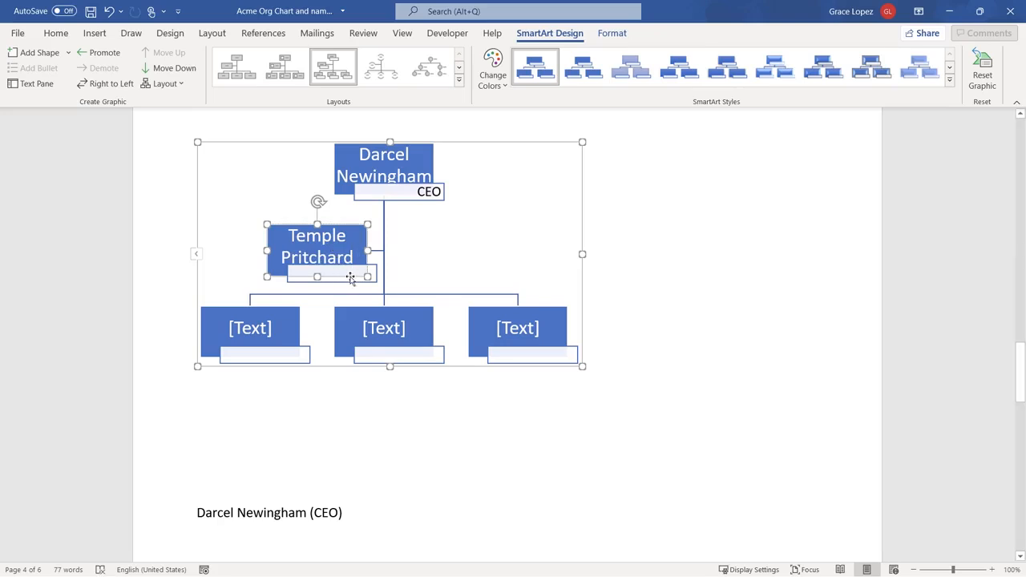
left_click(352, 277)
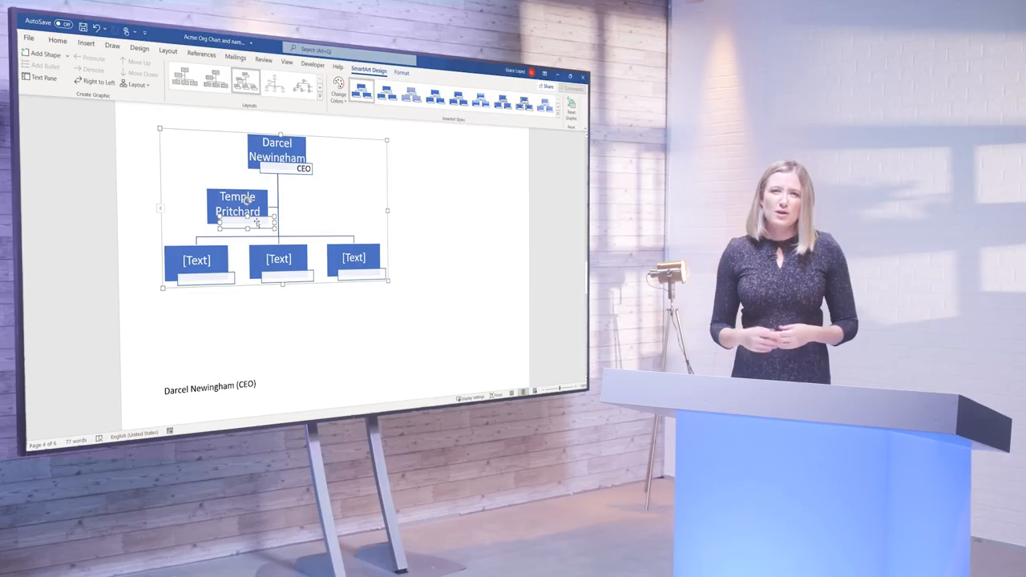
type("VP Sales")
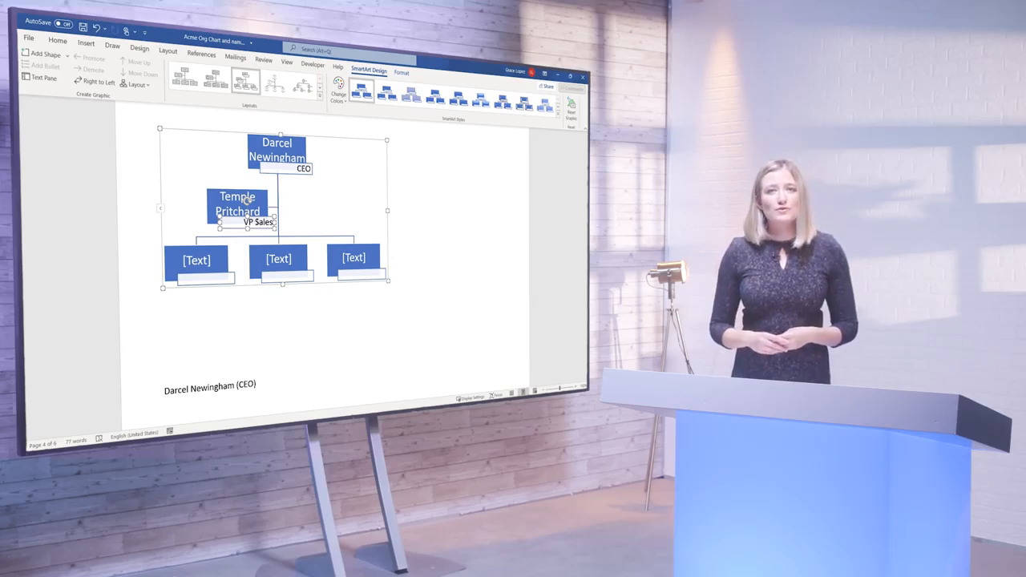
Apply the first Colorful color scheme to the org chart and change the fill of the lowest row's last box to theme green.
left_click(338, 90)
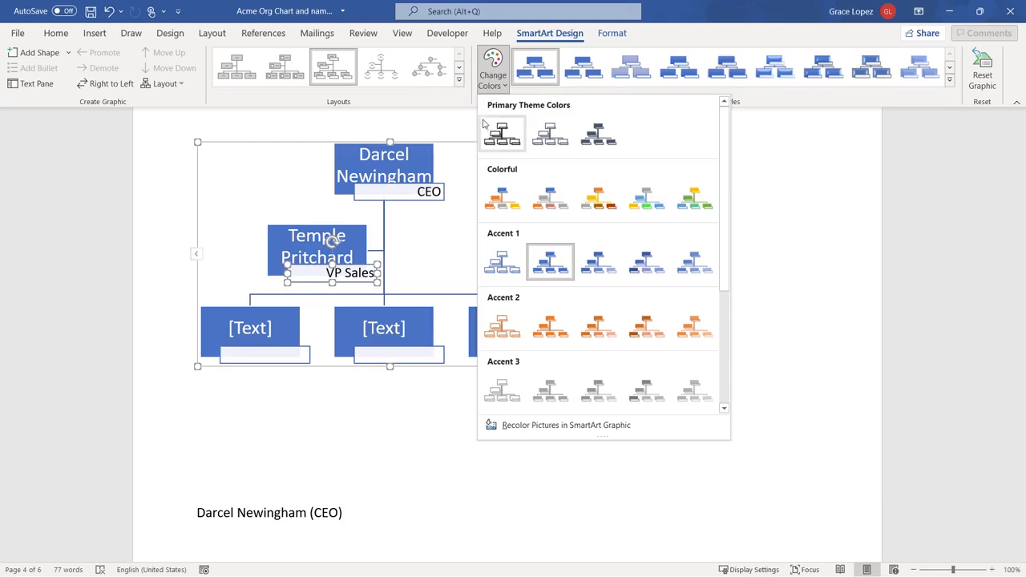
left_click(501, 199)
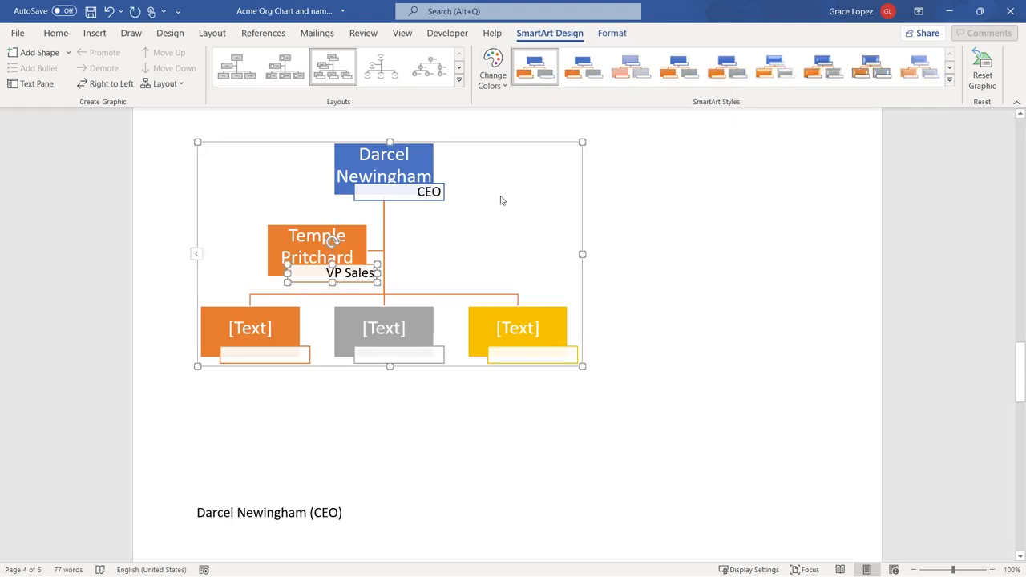
left_click(549, 315)
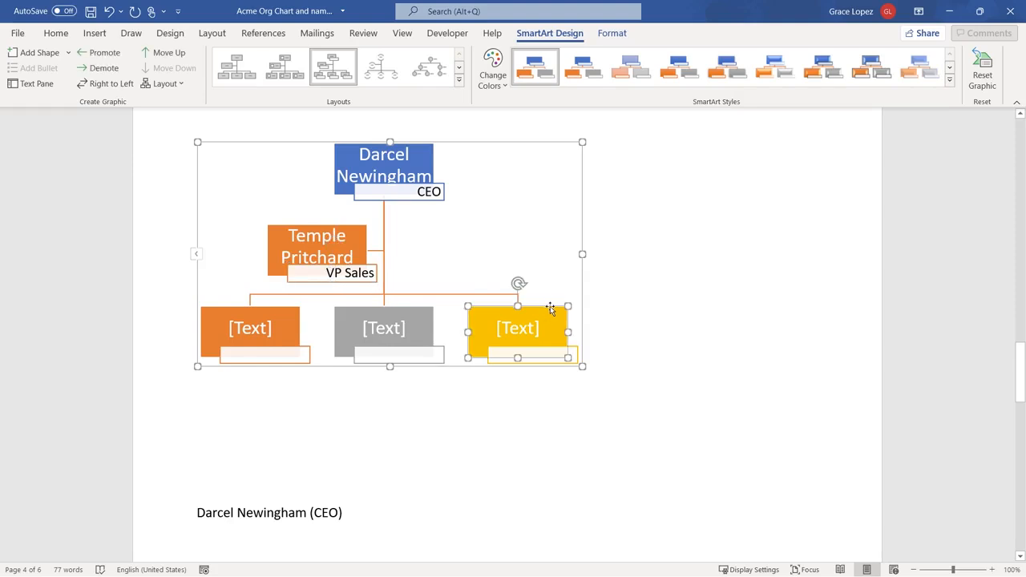
left_click(611, 34)
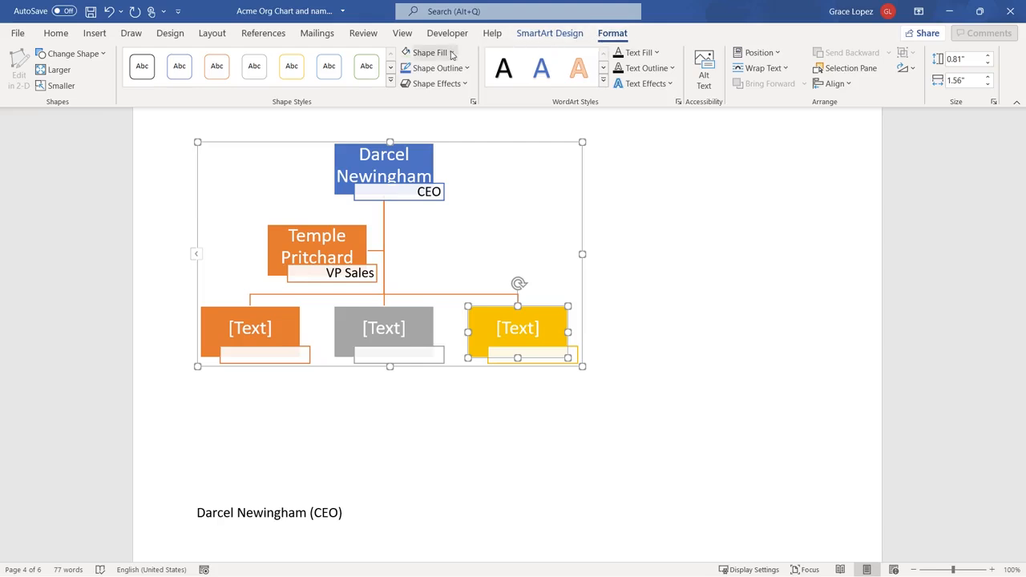
left_click(452, 53)
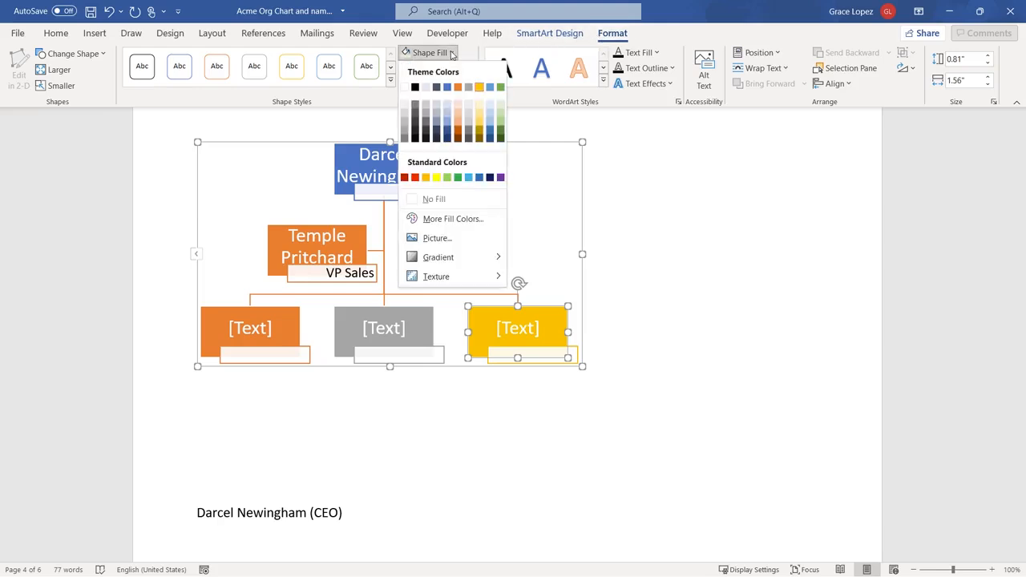
left_click(500, 88)
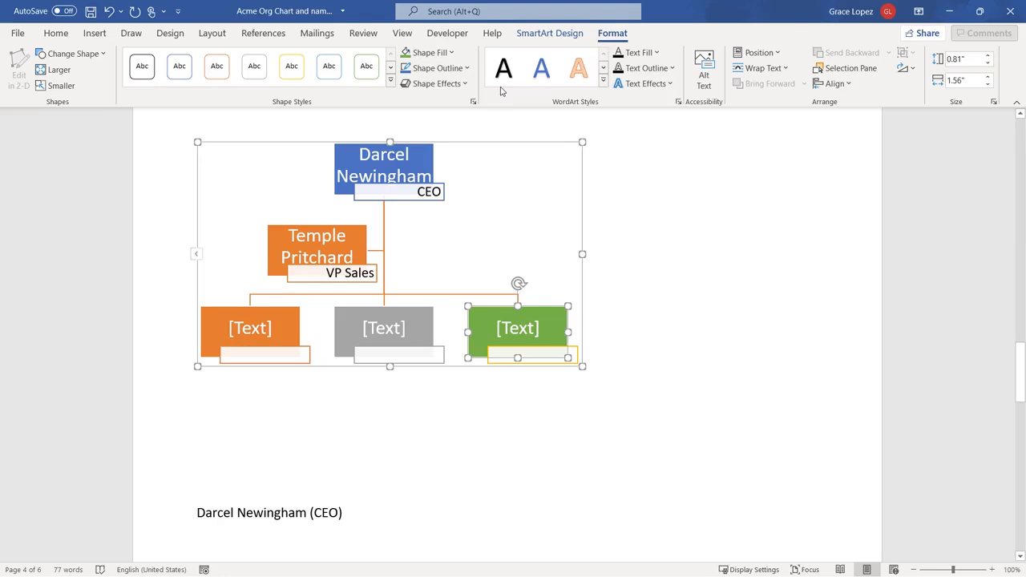
Apply the second Perspective preset of the 3-D Rotation shape effects to the org chart.
left_click(465, 83)
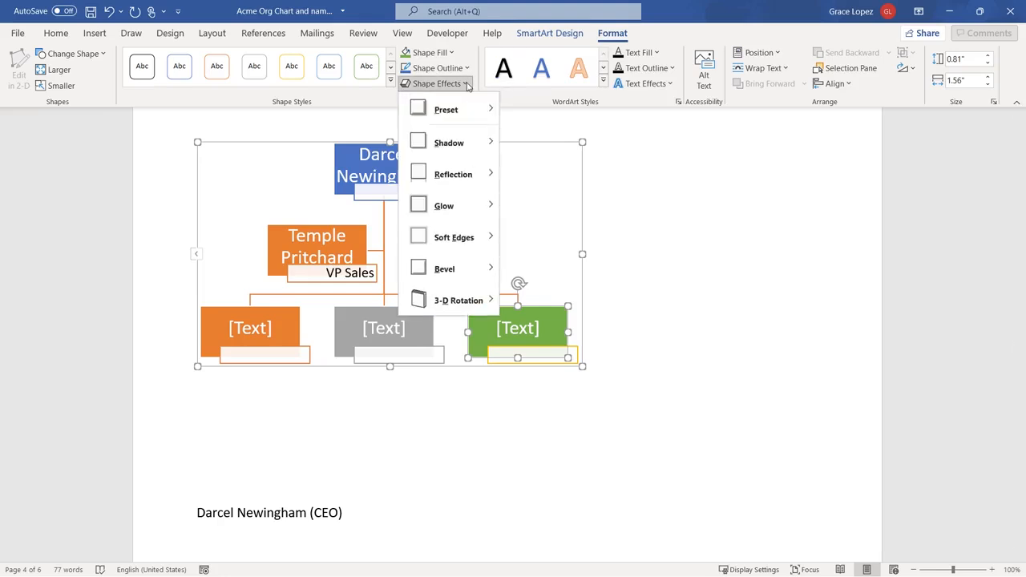
mouse_move(459, 293)
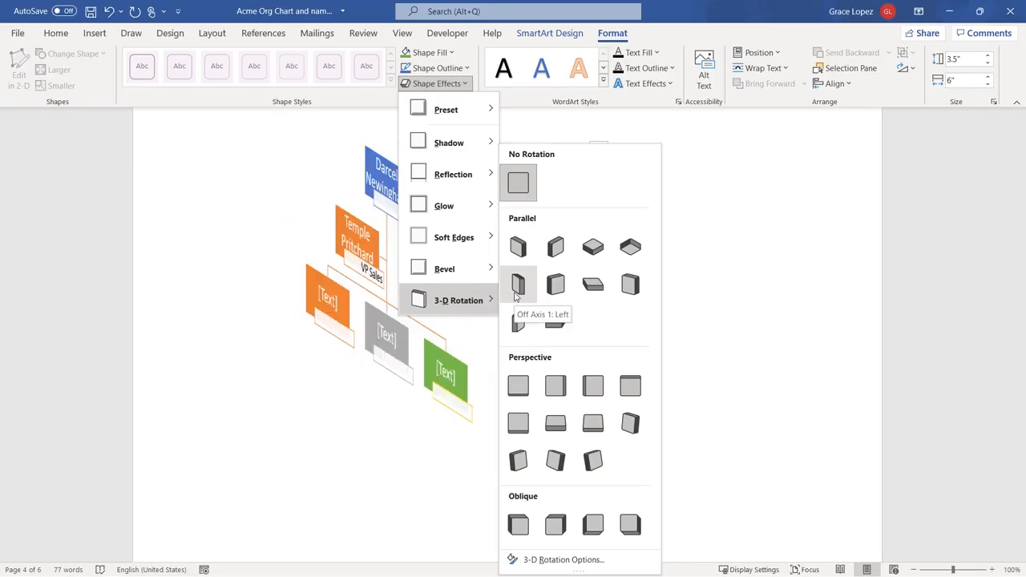
left_click(555, 388)
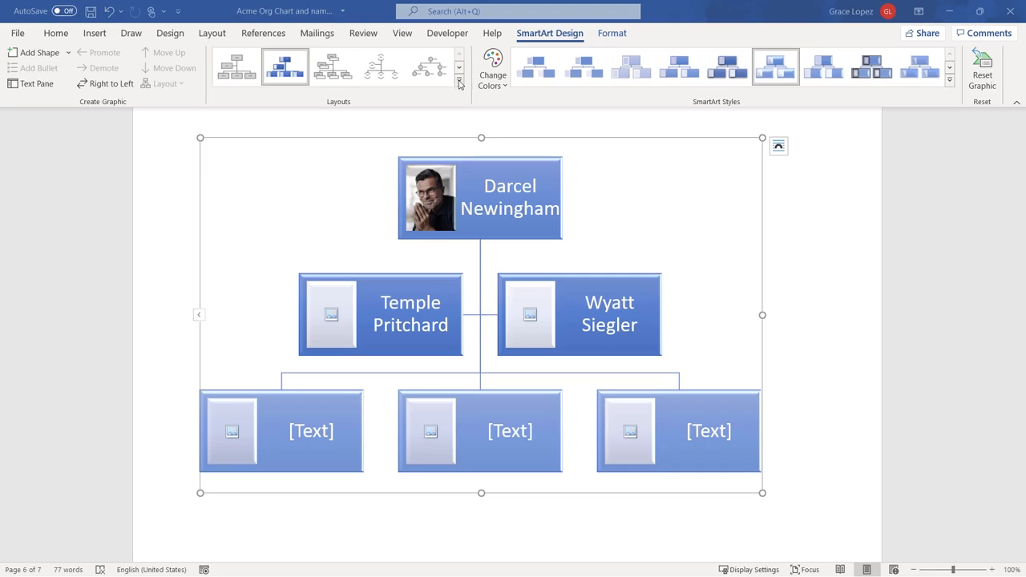
In the picture organization chart, replace the top box's photo with the solid office chair icon, searching the icons for "chair".
left_click(459, 84)
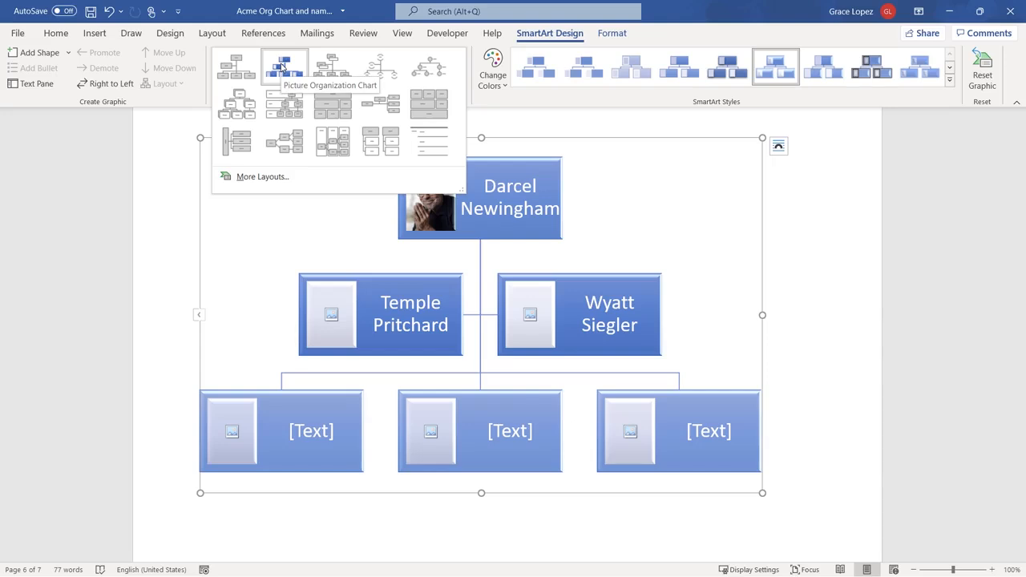
left_click(432, 214)
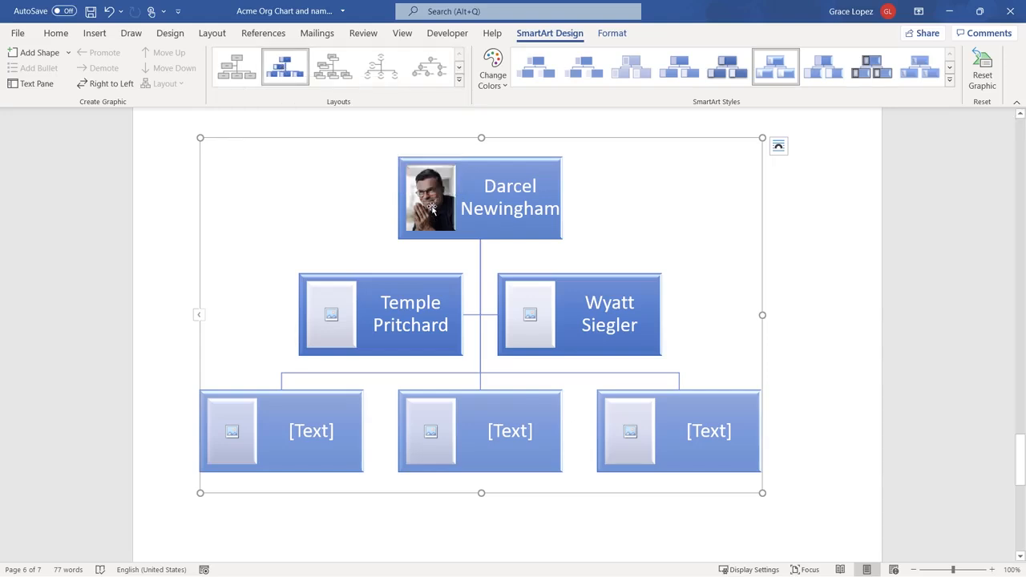
right_click(432, 208)
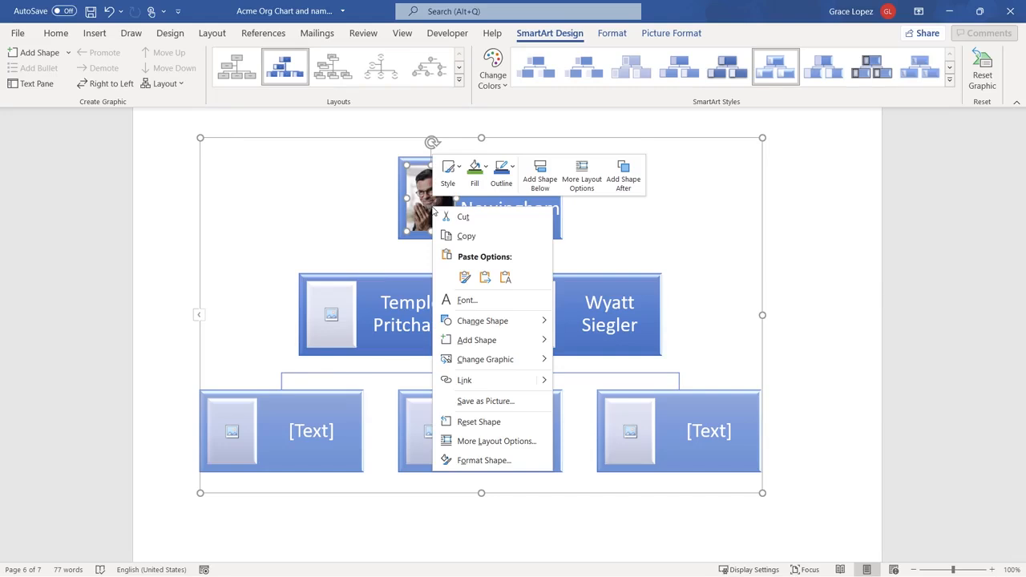
mouse_move(460, 355)
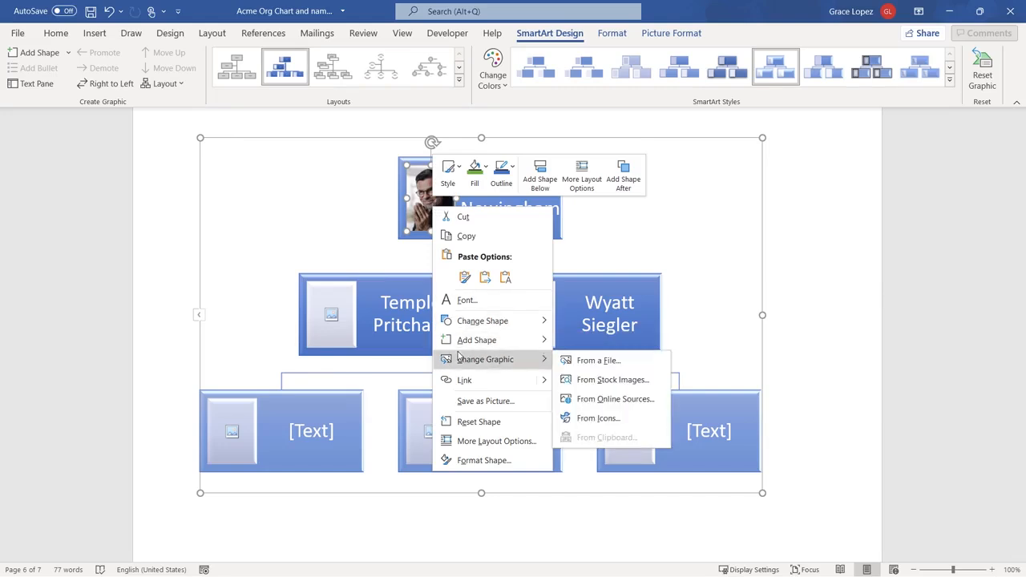
left_click(585, 419)
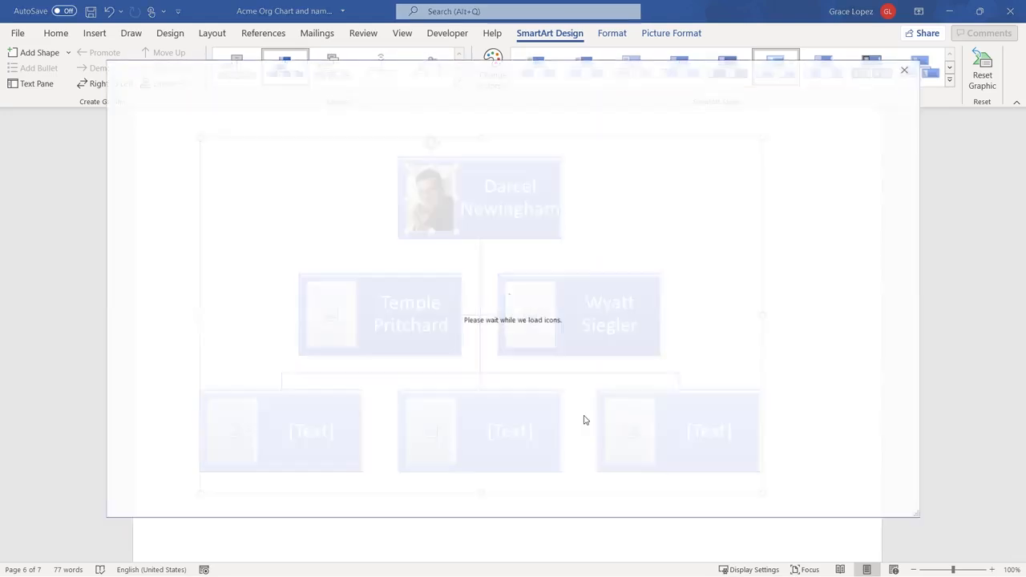
type("chair")
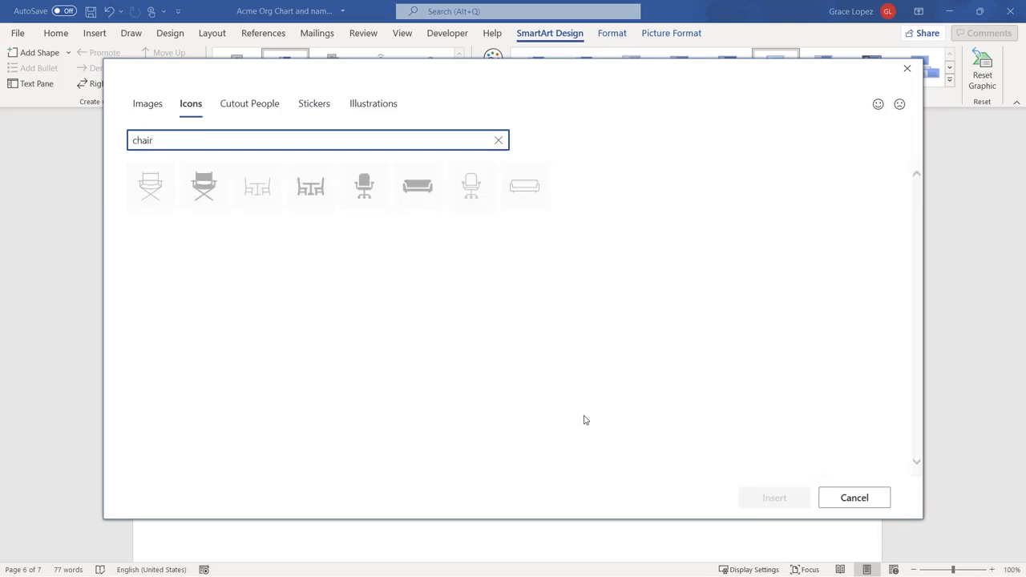
left_click(377, 178)
left_click(760, 497)
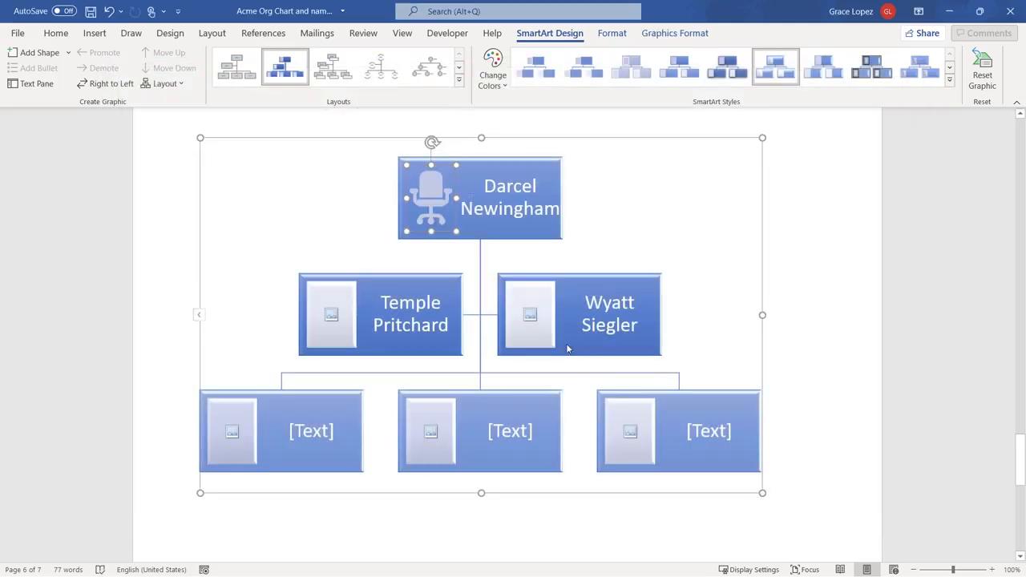
Fill the right assistant box's picture placeholder with the dark teal trading-chart stock image, searching the stock images for "chart".
left_click(529, 316)
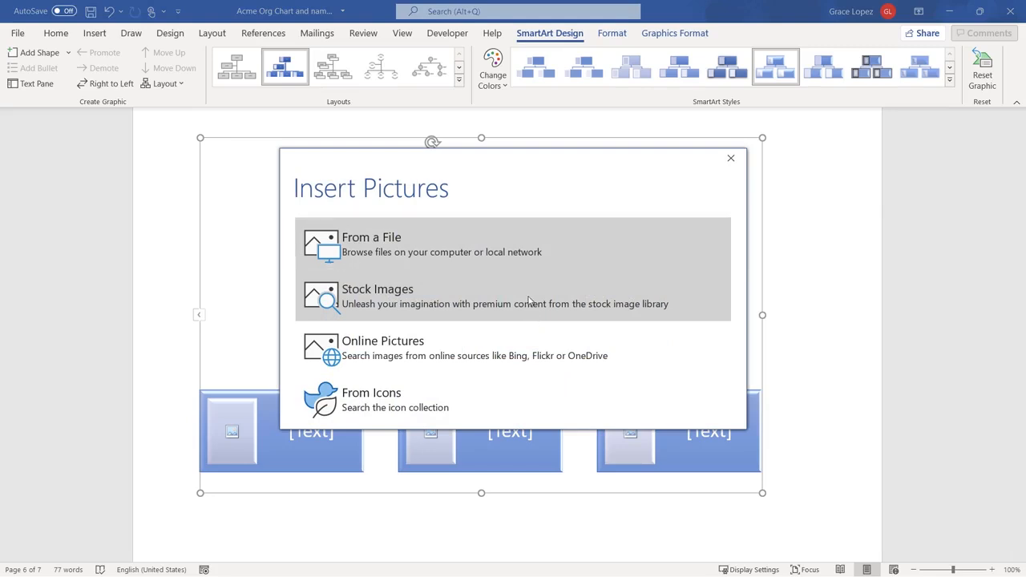
left_click(529, 301)
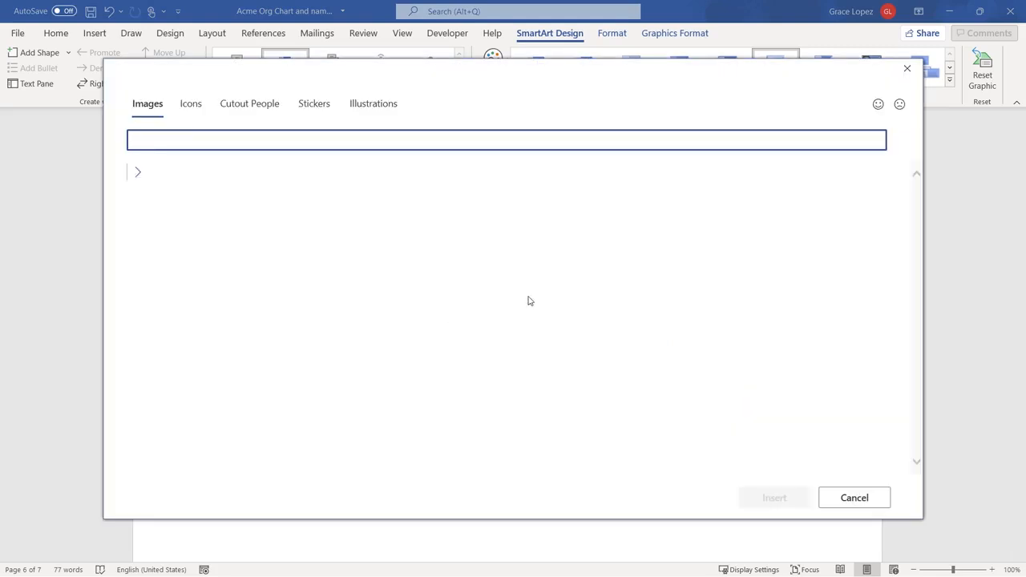
type("chart")
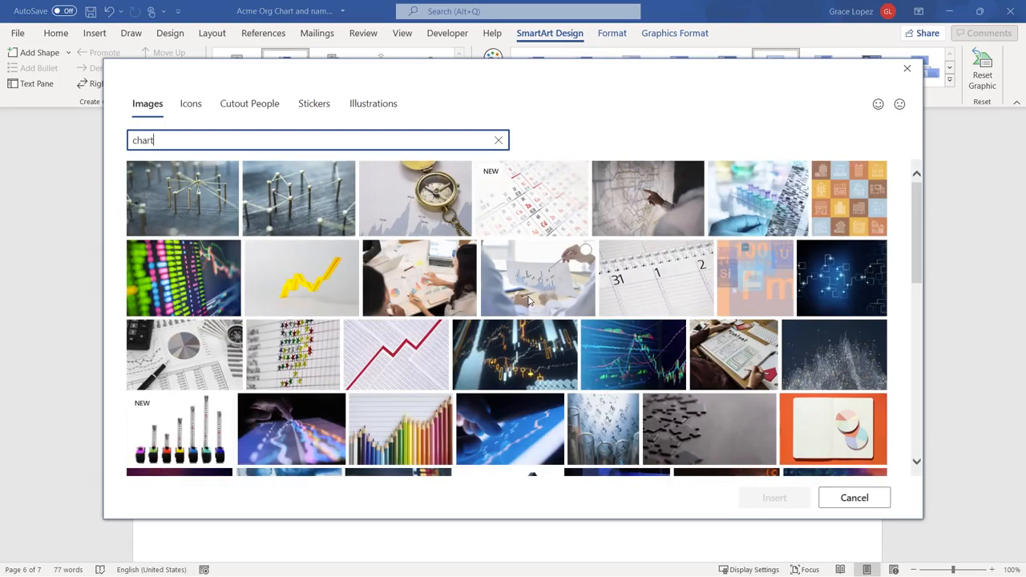
left_click(616, 360)
left_click(776, 497)
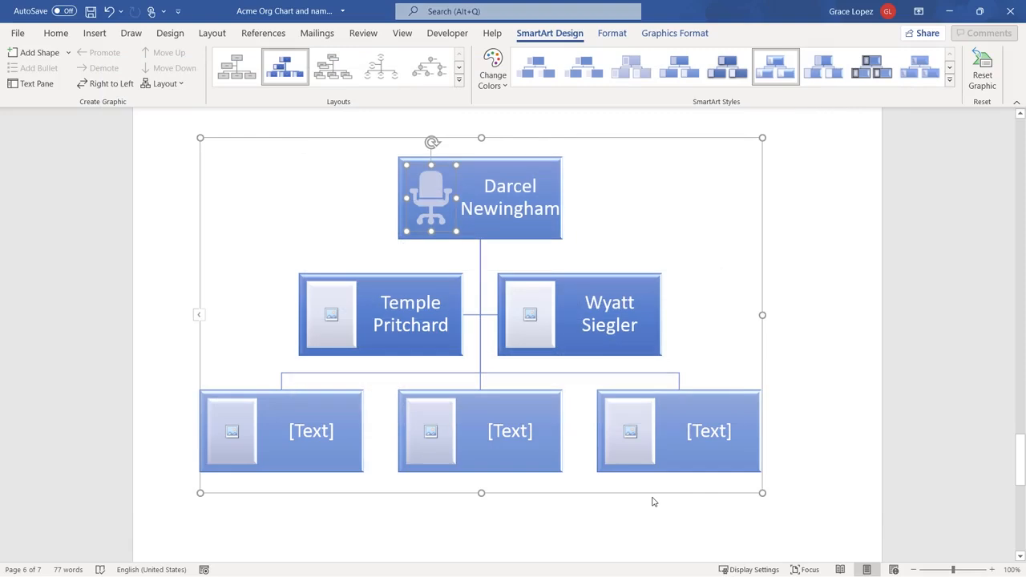
Add a shape after the assistant box with the trading-chart picture and enter the employee's full name in it through the text pane.
left_click(68, 53)
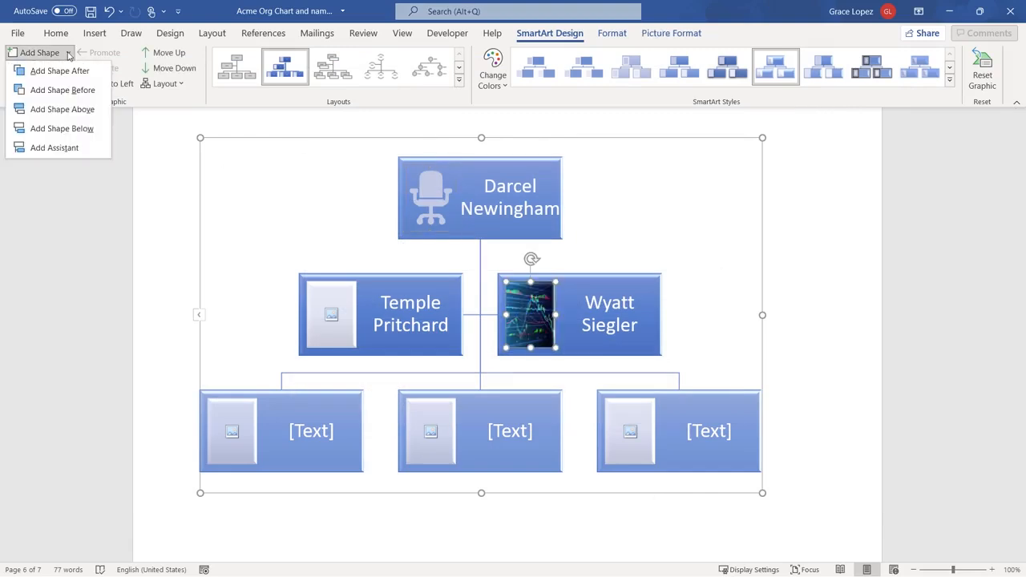
left_click(60, 70)
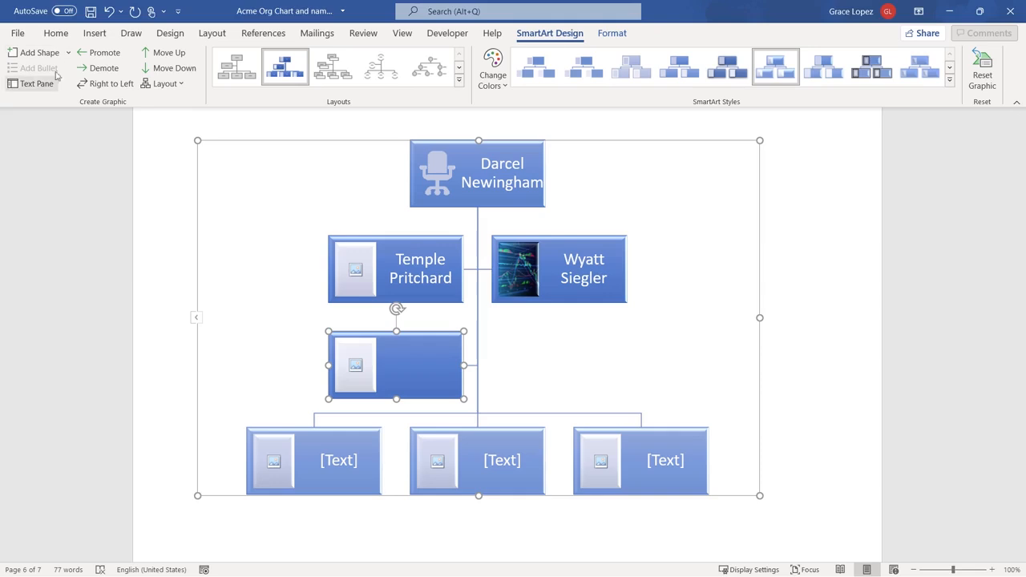
left_click(35, 84)
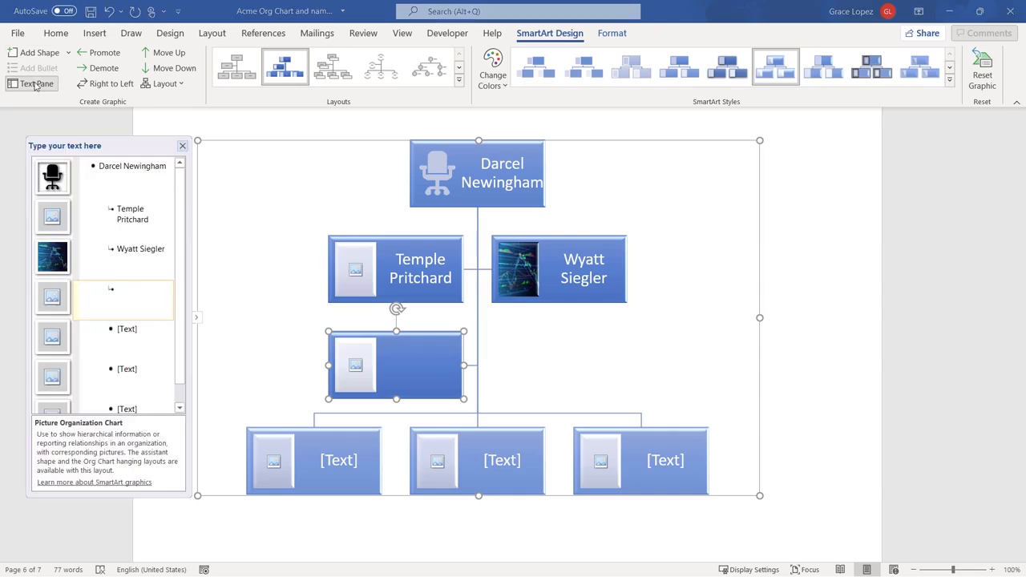
type("Amy Eberhard")
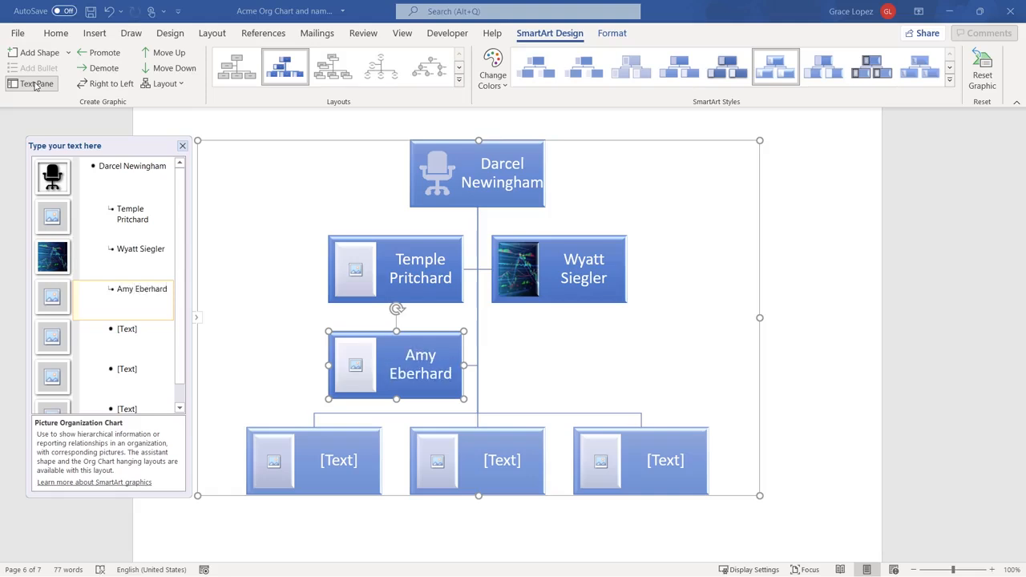
left_click(181, 146)
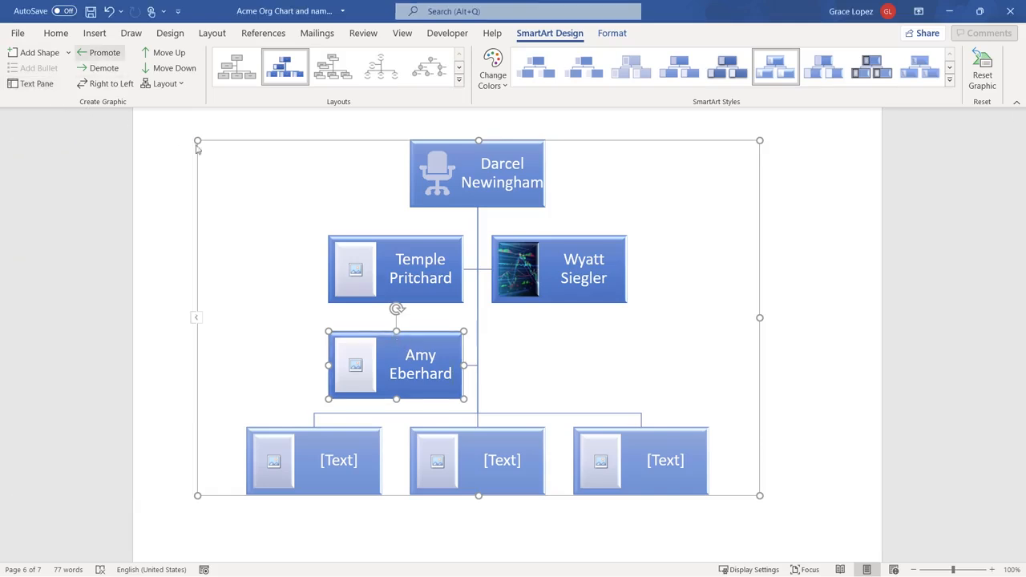
Promote the new assistant box to the top level and demote it back under the top box.
left_click(100, 56)
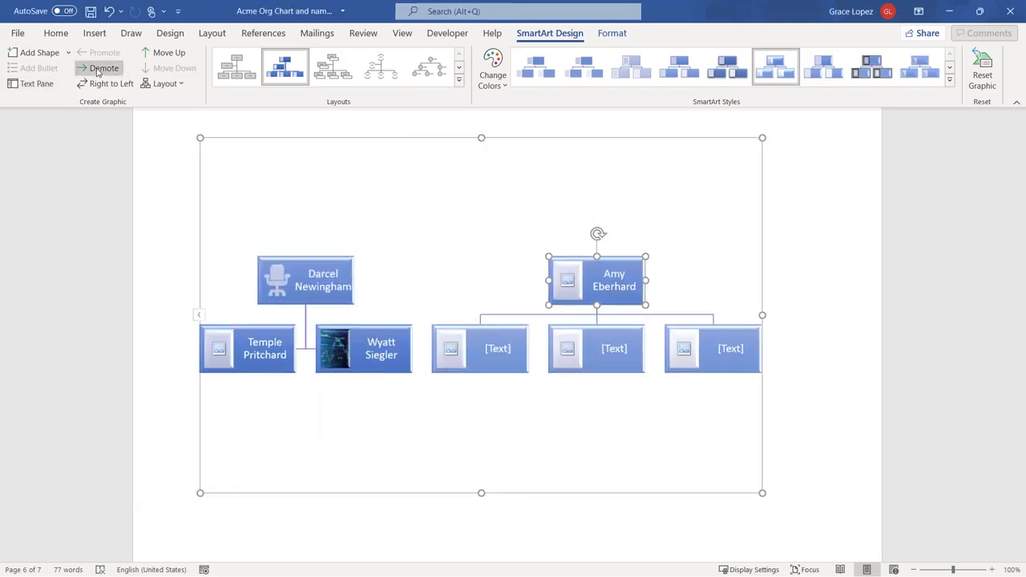
left_click(97, 71)
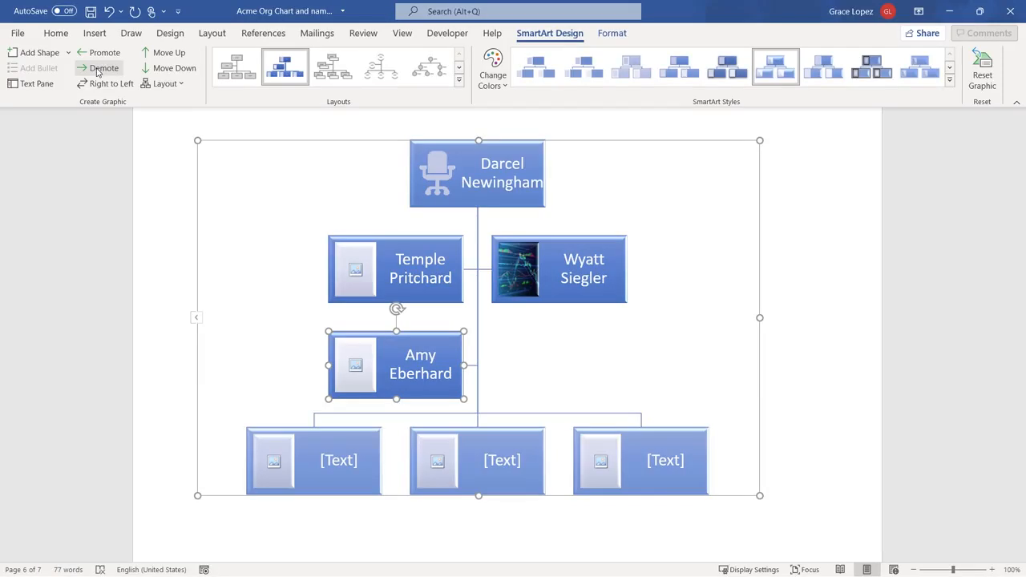
Switch the org chart's direction to right to left, and move the new assistant box up and back down in the order.
left_click(97, 84)
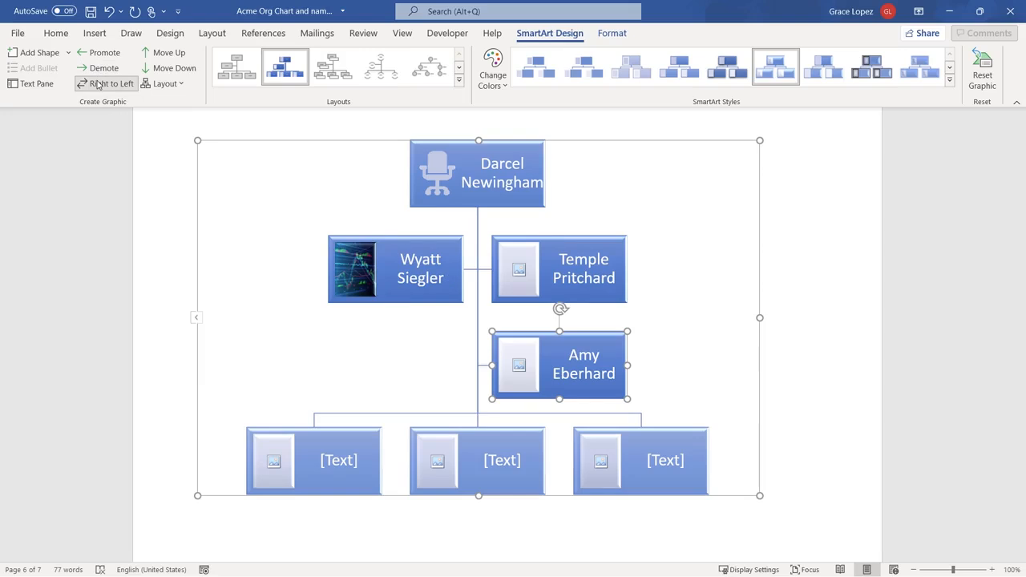
left_click(158, 54)
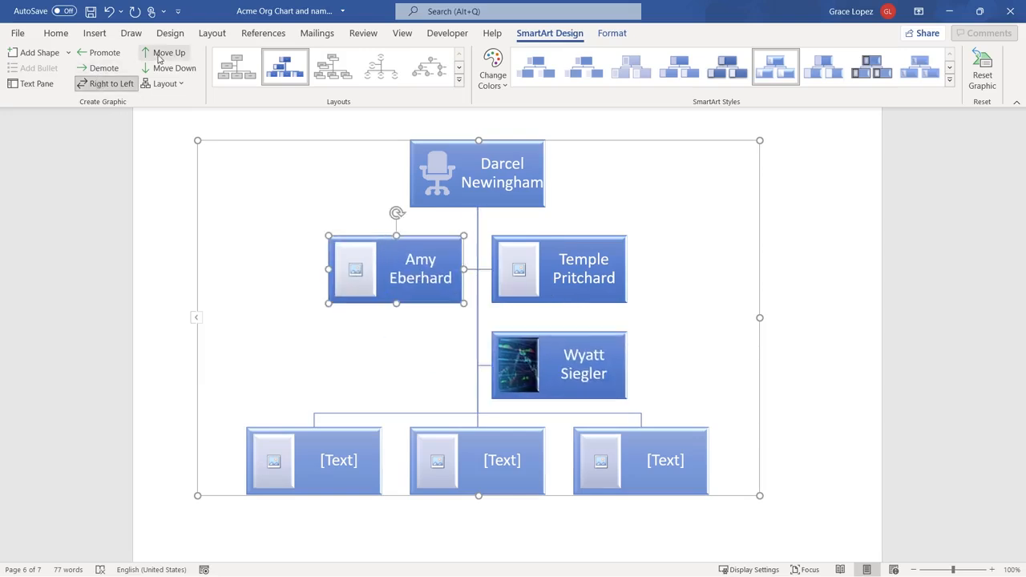
left_click(170, 68)
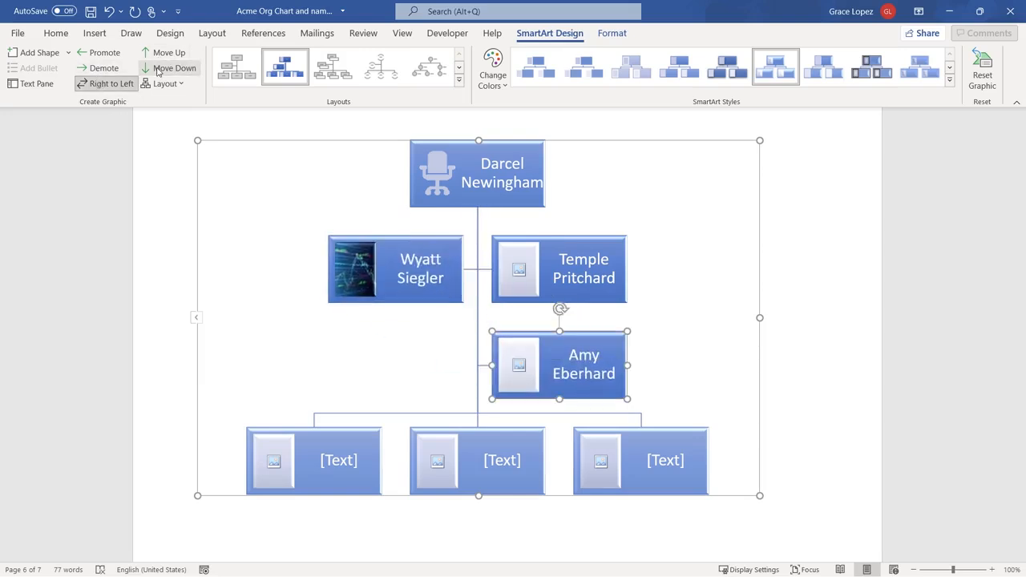
left_click(164, 83)
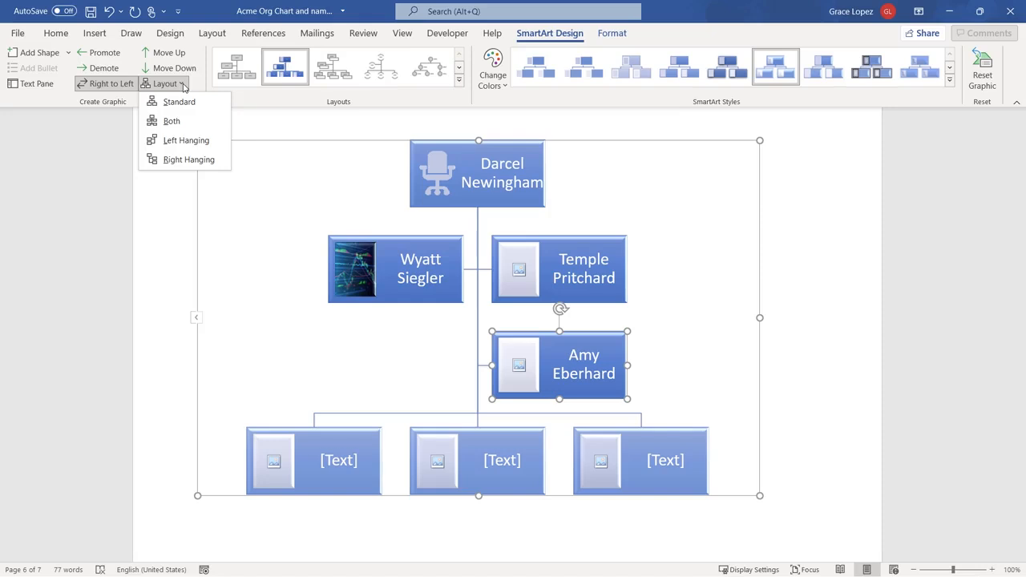
key("Escape")
Select the whole org chart graphic and fill its background with a light gray theme color.
key("Escape")
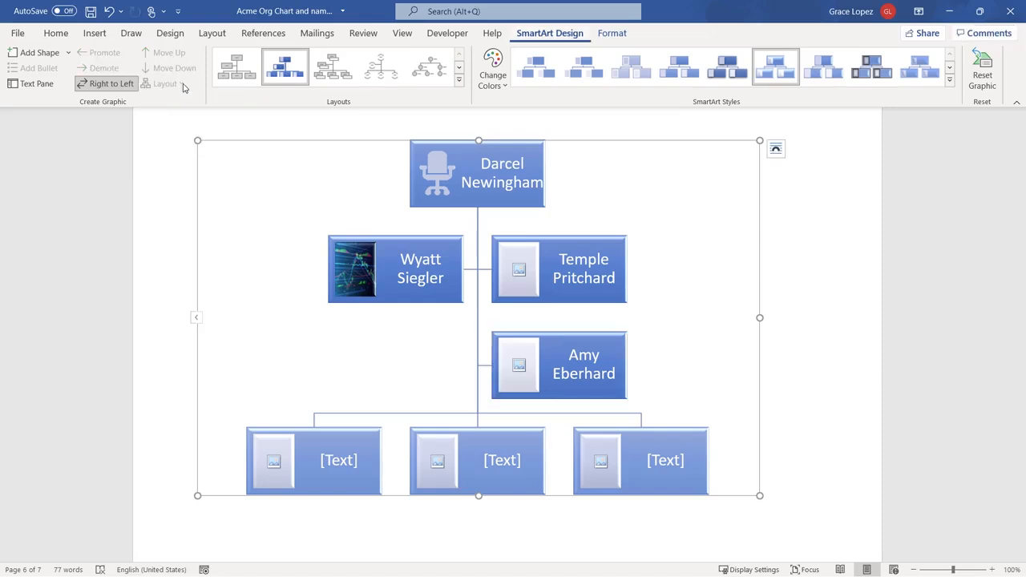
left_click(613, 36)
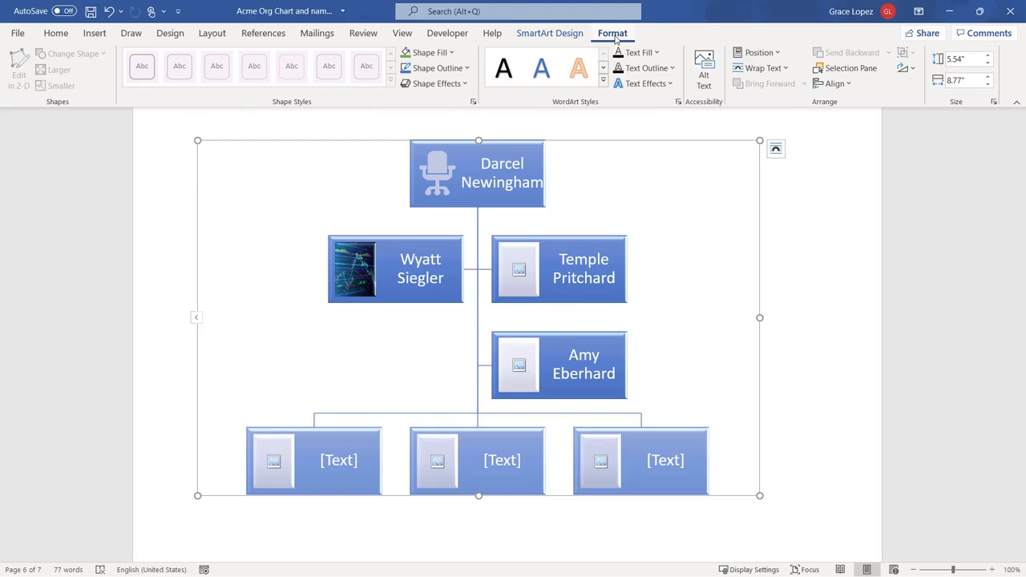
left_click(452, 53)
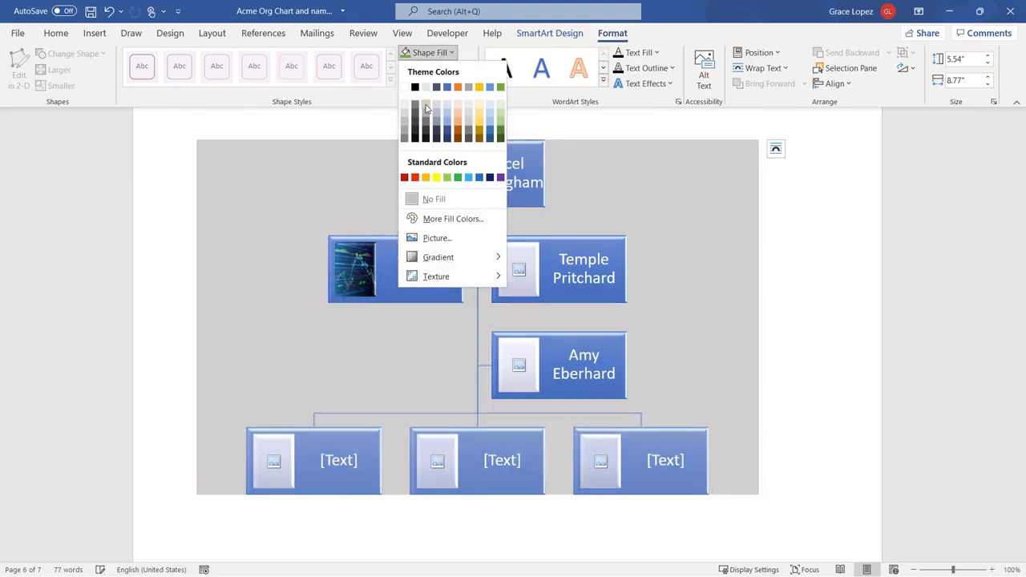
left_click(427, 107)
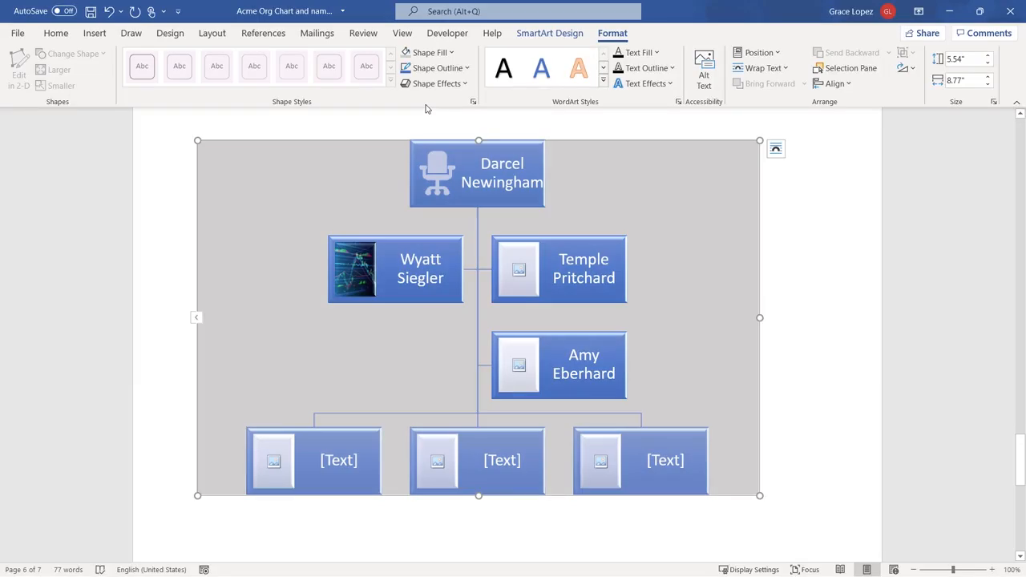
Try a black text fill on the name in the top box and apply a gray WordArt style to it.
left_click(483, 163)
left_click(655, 53)
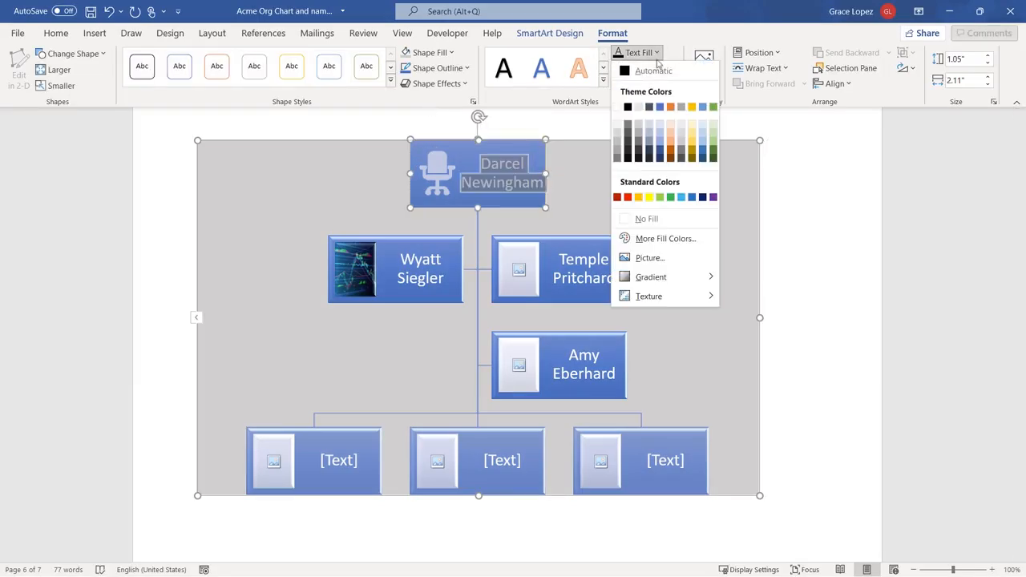
left_click(628, 106)
left_click(602, 84)
left_click(653, 107)
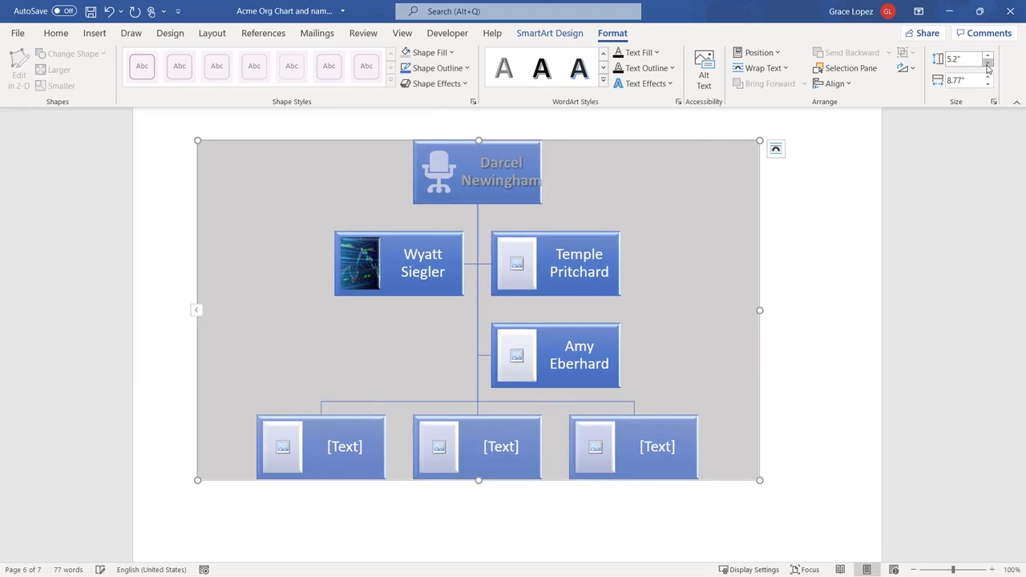
Look at the org chart's alt text options, and reset the whole graphic to its default formatting.
left_click(705, 76)
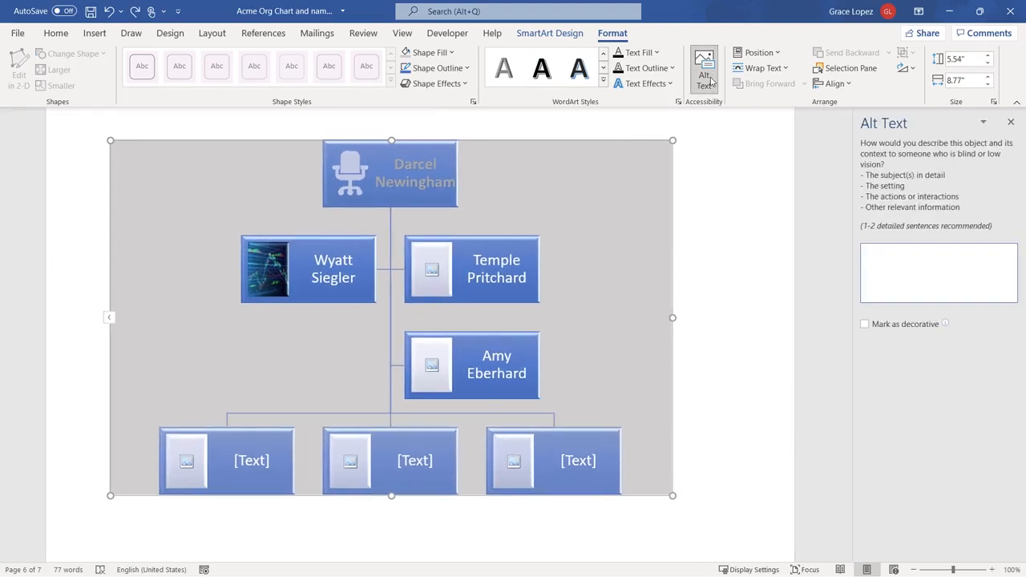
left_click(1010, 122)
left_click(534, 33)
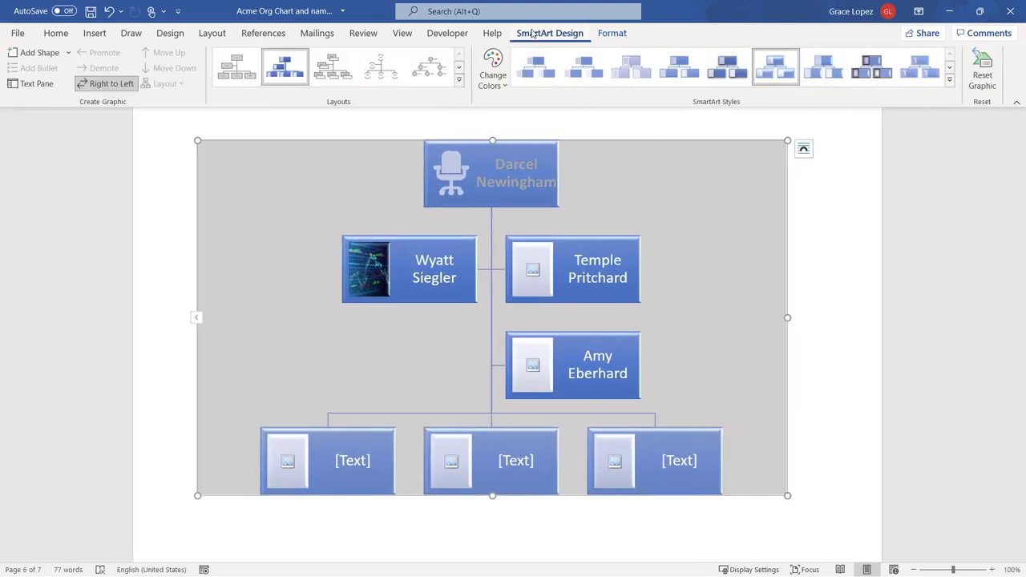
left_click(987, 78)
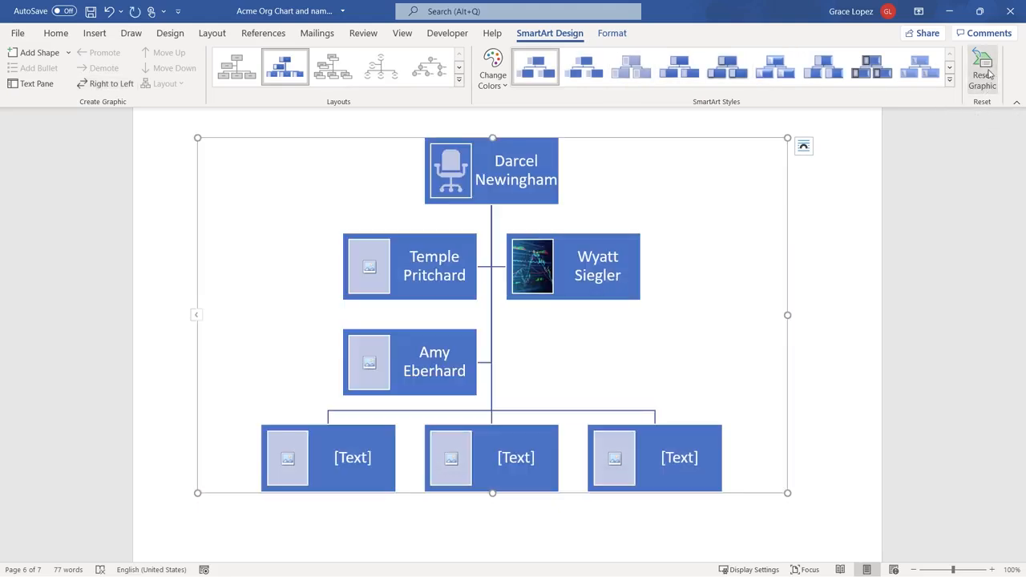